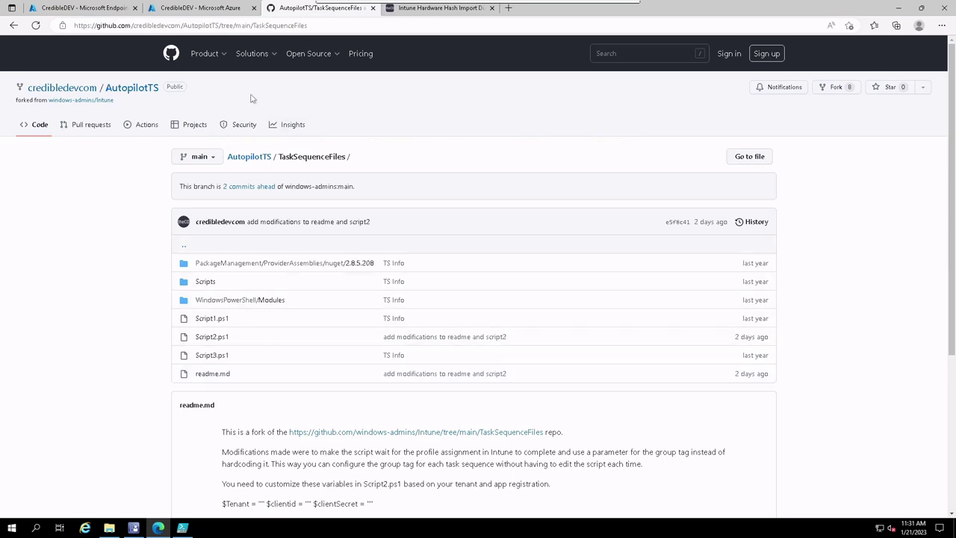
- Register a new single-tenant application named "ts" in the Azure Active Directory app registrations
left_click(207, 6)
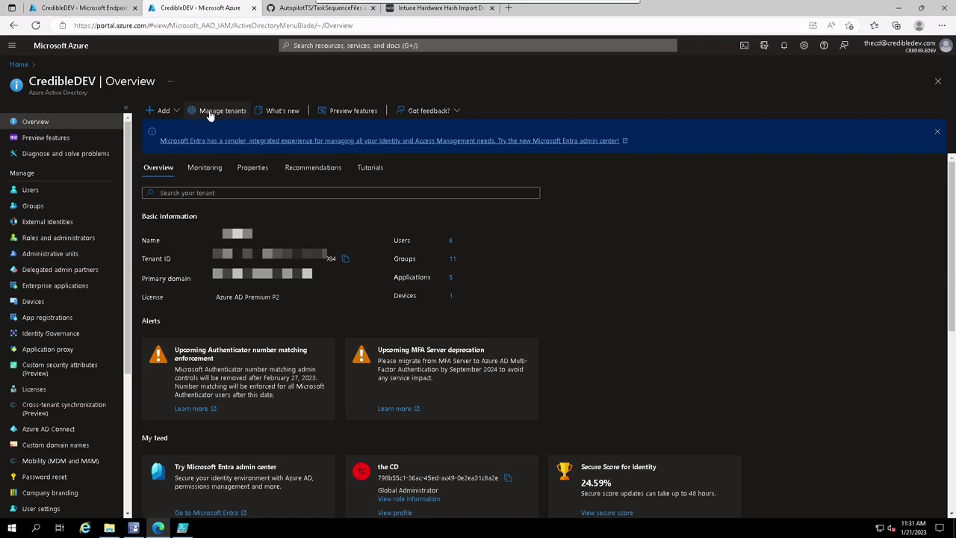
left_click(77, 321)
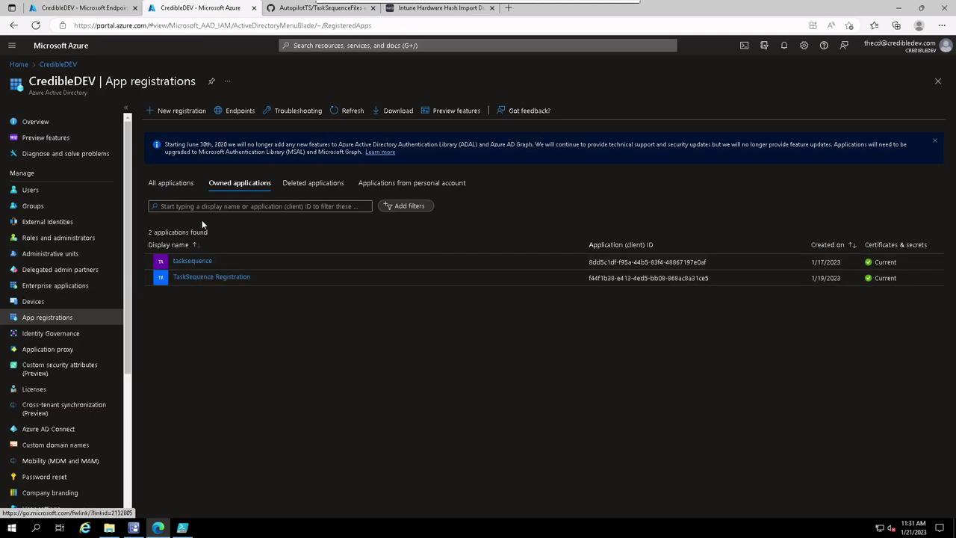
left_click(175, 112)
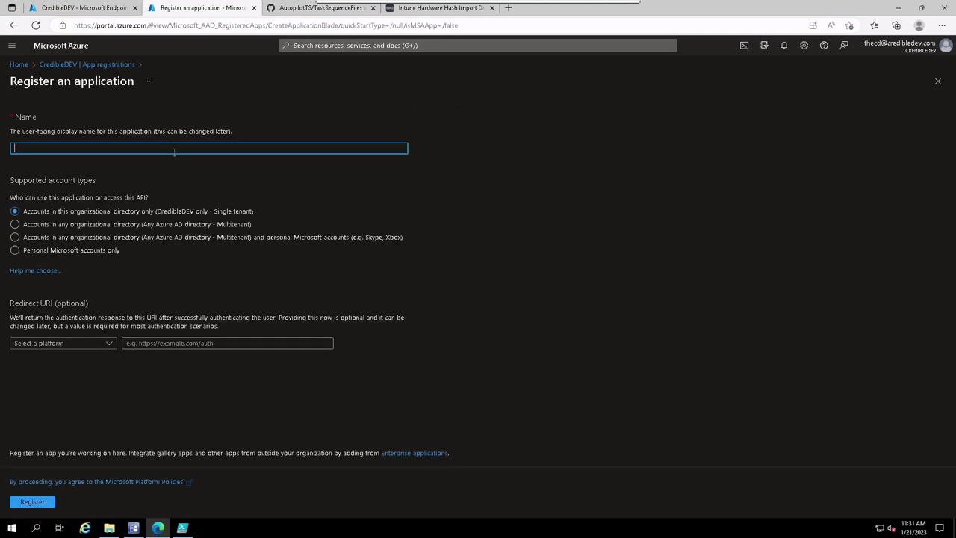
type("ts")
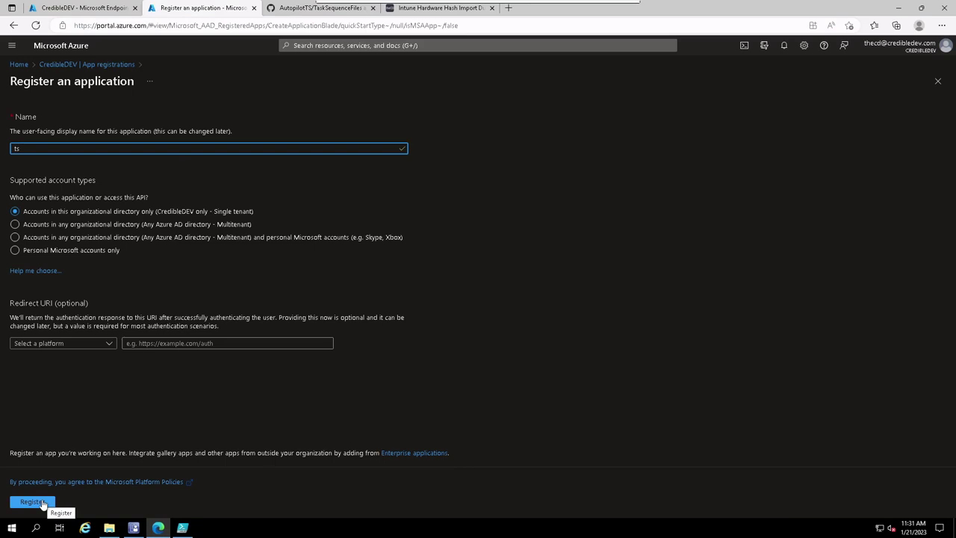
left_click(33, 501)
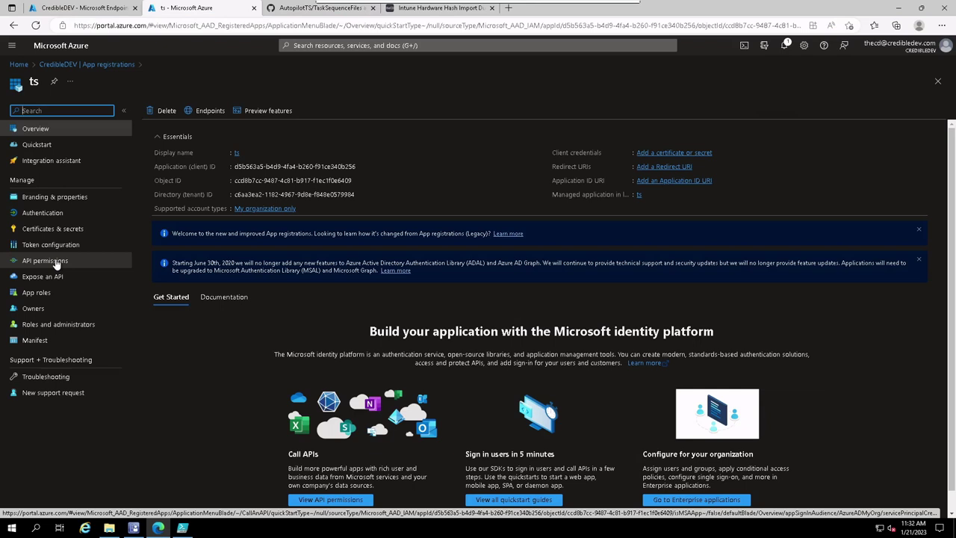
- Add the Microsoft Graph application permission DeviceManagementServiceConfig.ReadWrite.All to the ts app and grant admin consent for CredibleDEV
left_click(56, 262)
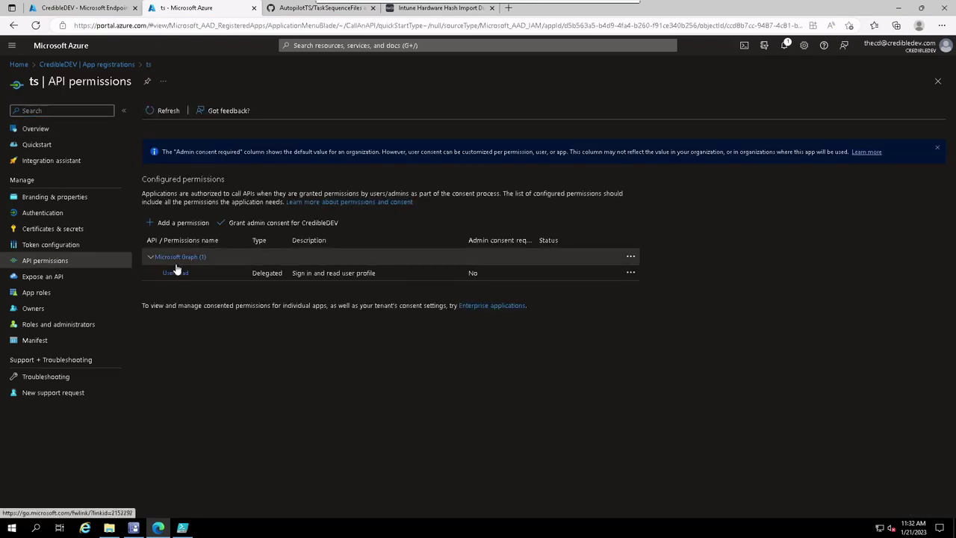
left_click(181, 224)
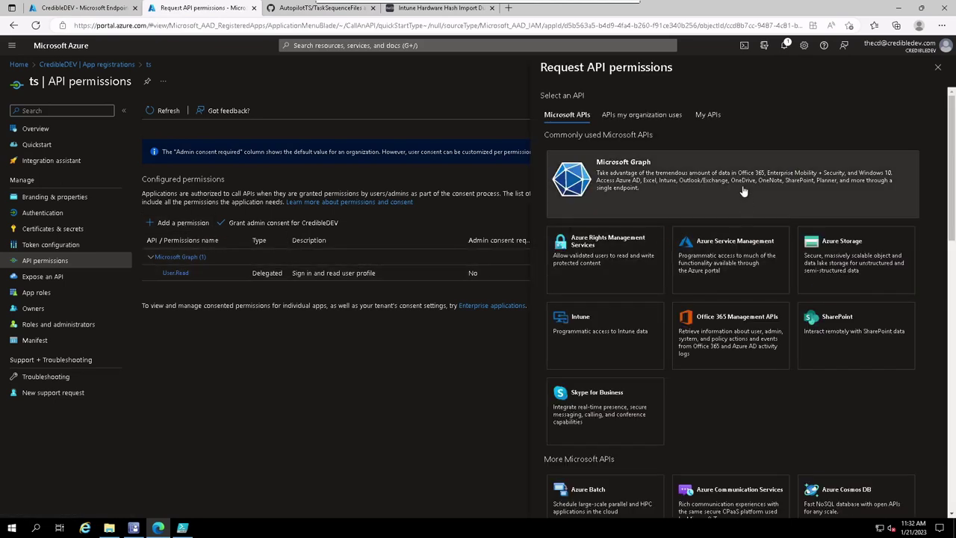
left_click(686, 176)
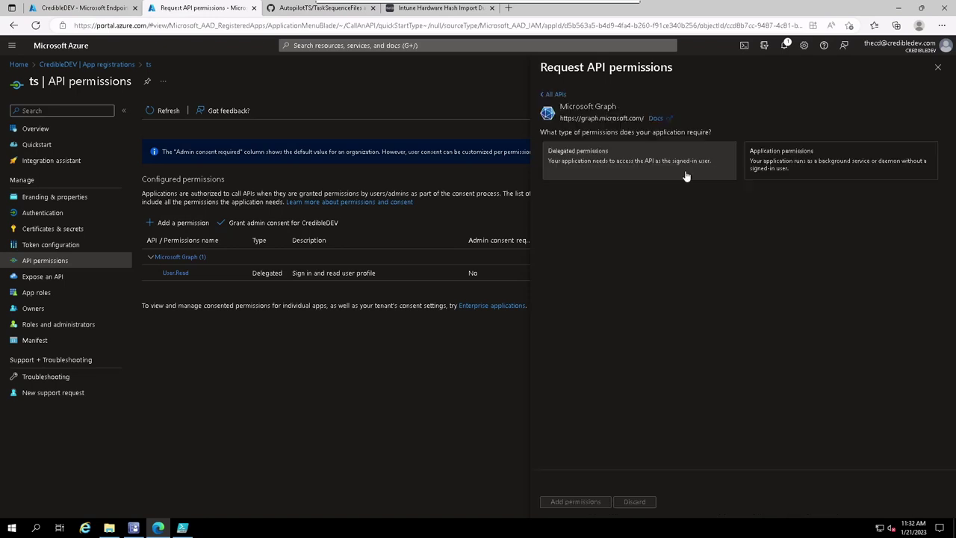
left_click(774, 168)
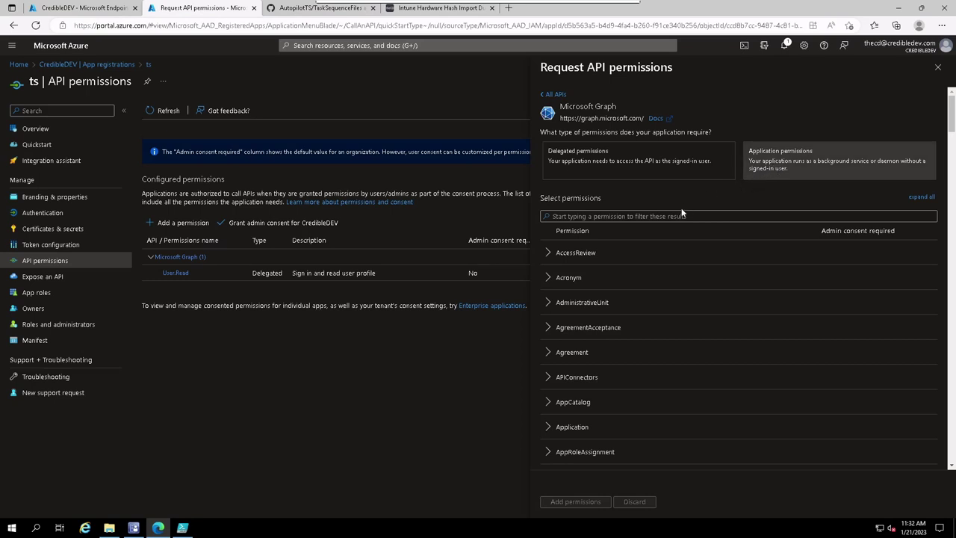
left_click(681, 215)
type("device")
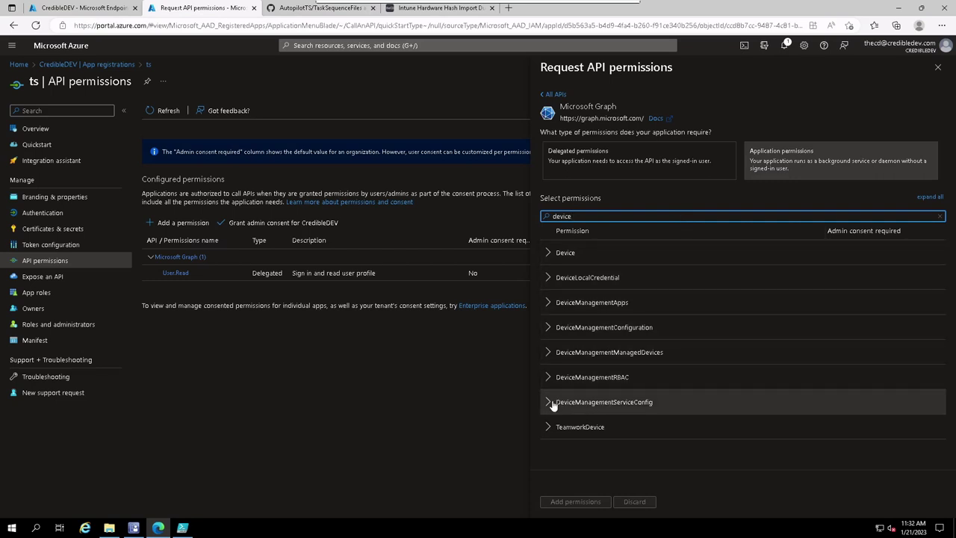
left_click(551, 404)
scroll(582, 407, "down", 1)
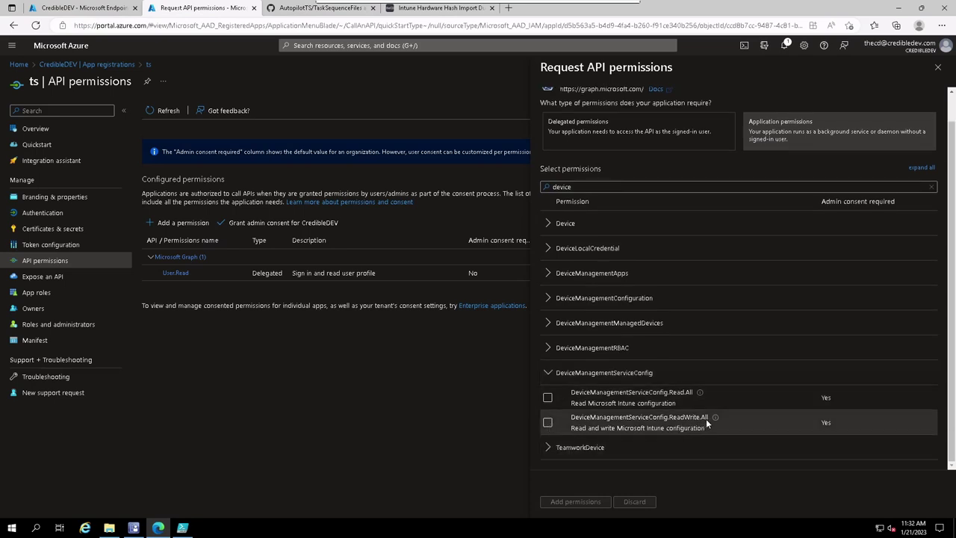
left_click(548, 423)
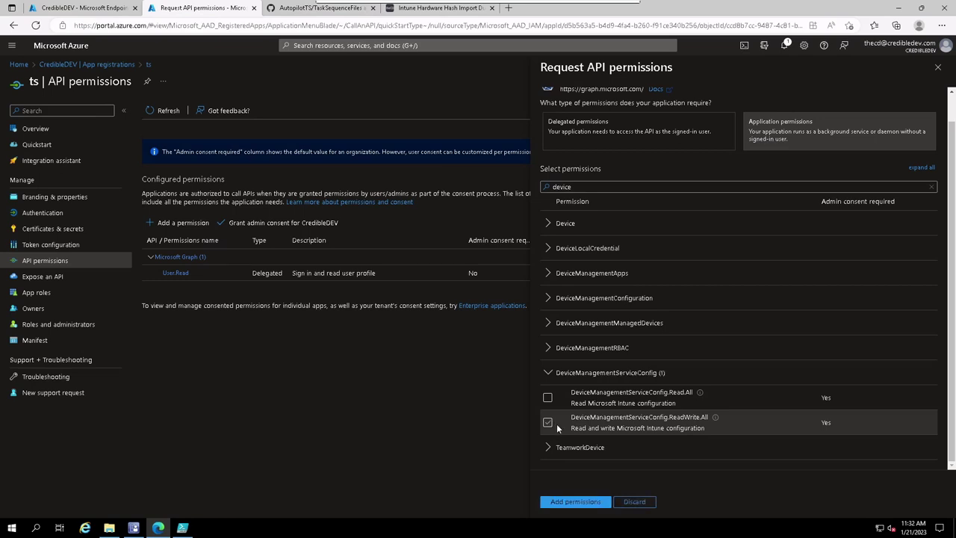
left_click(584, 502)
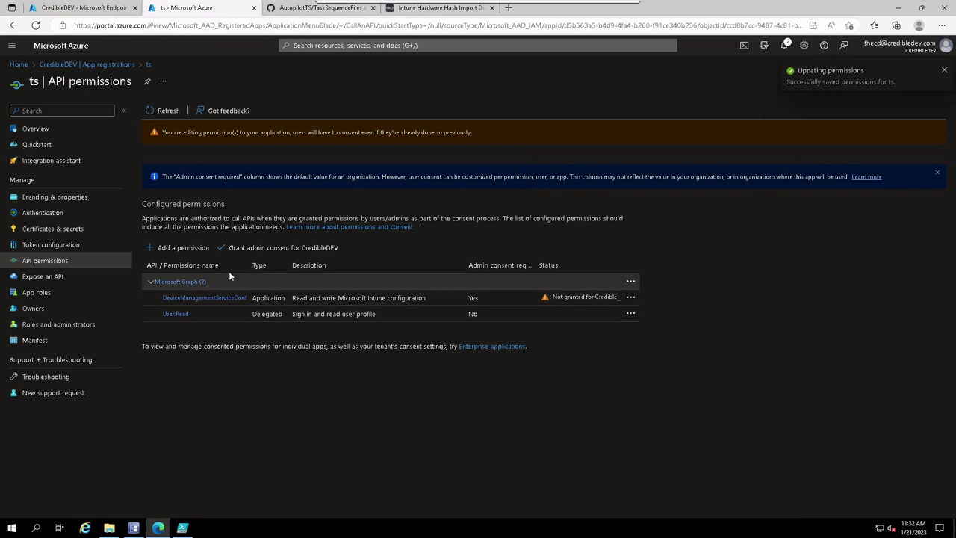
left_click(282, 252)
left_click(173, 163)
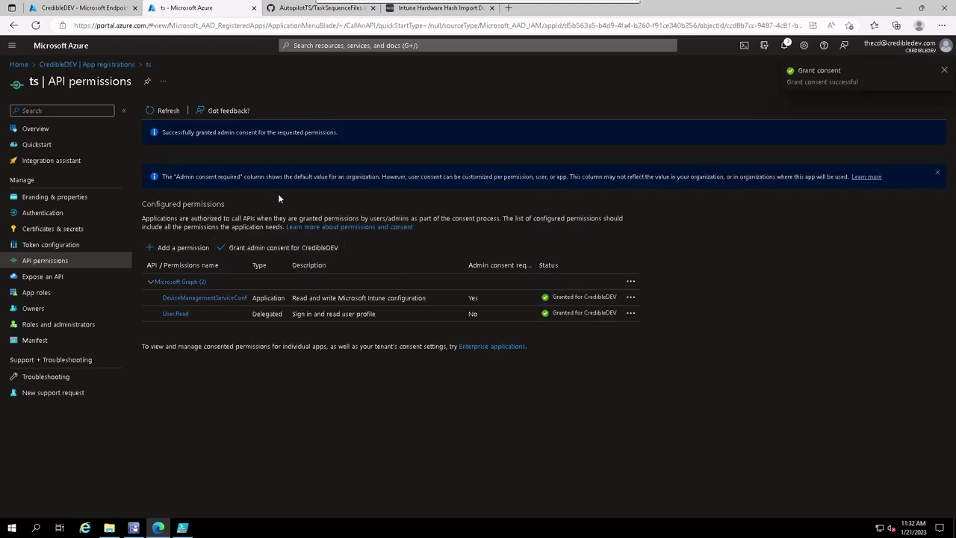
- Create a client secret for the ts app with the description "ts" and the recommended 180-day expiry
left_click(65, 231)
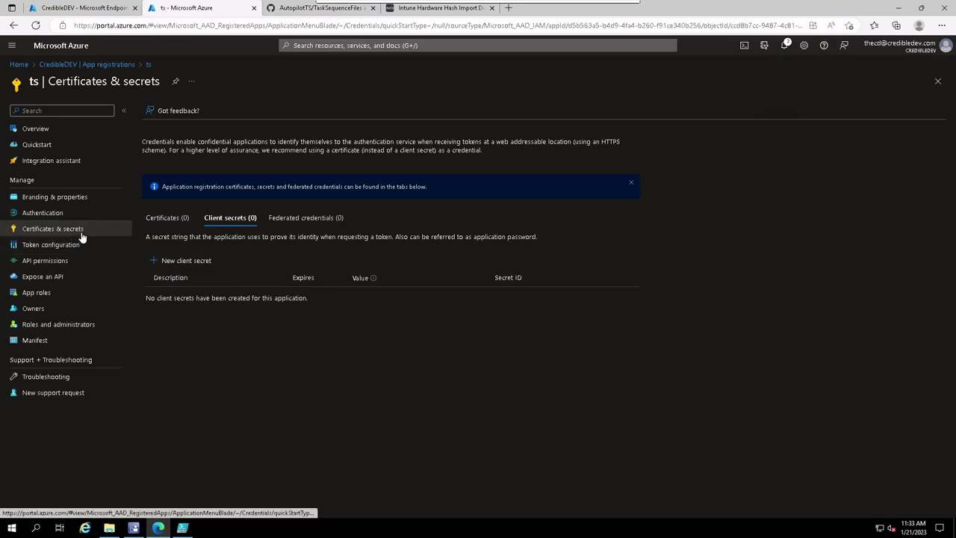
left_click(165, 267)
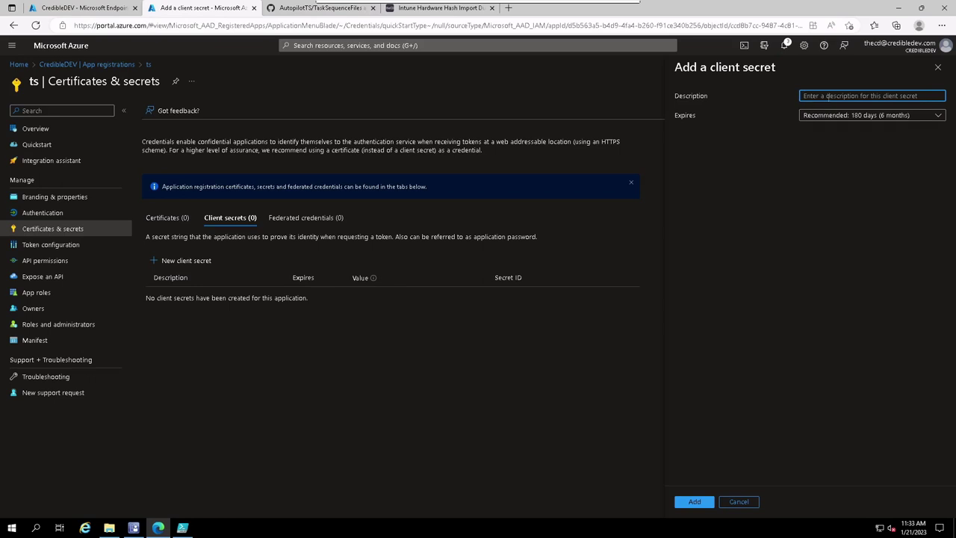
type("ts")
left_click(855, 116)
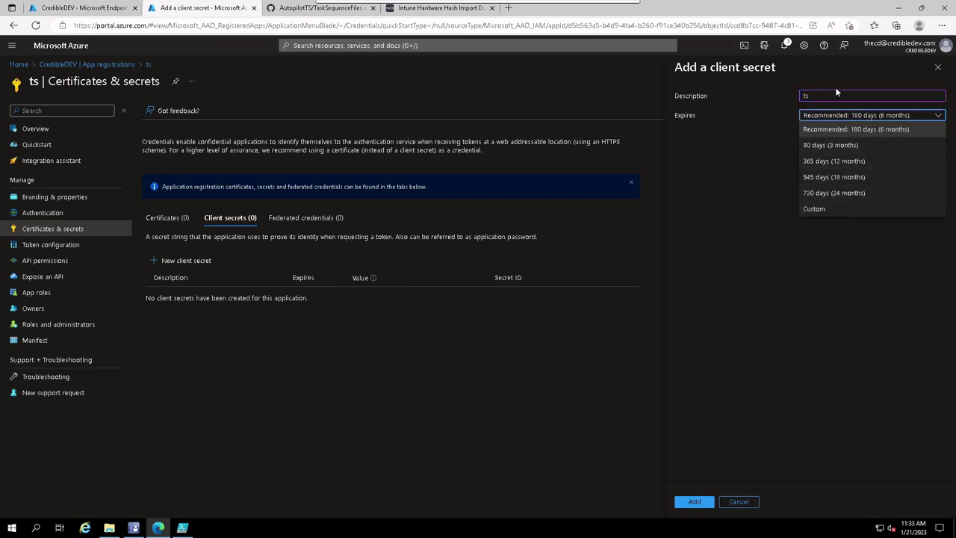
left_click(760, 149)
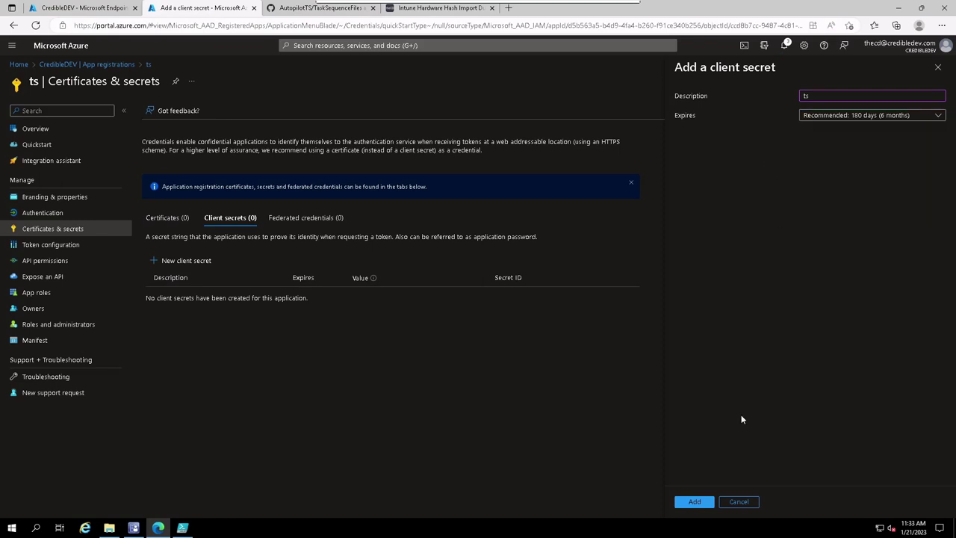
left_click(711, 501)
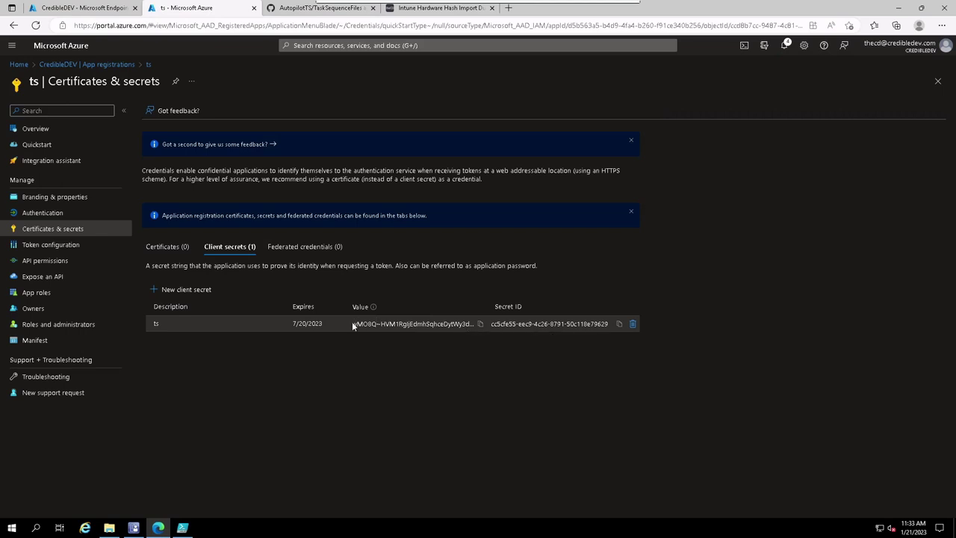
- Copy the new client secret's value and open Script2 from the TaskSequenceFiles-InputArgs-v2 folder for editing in PowerShell ISE
left_click(481, 324)
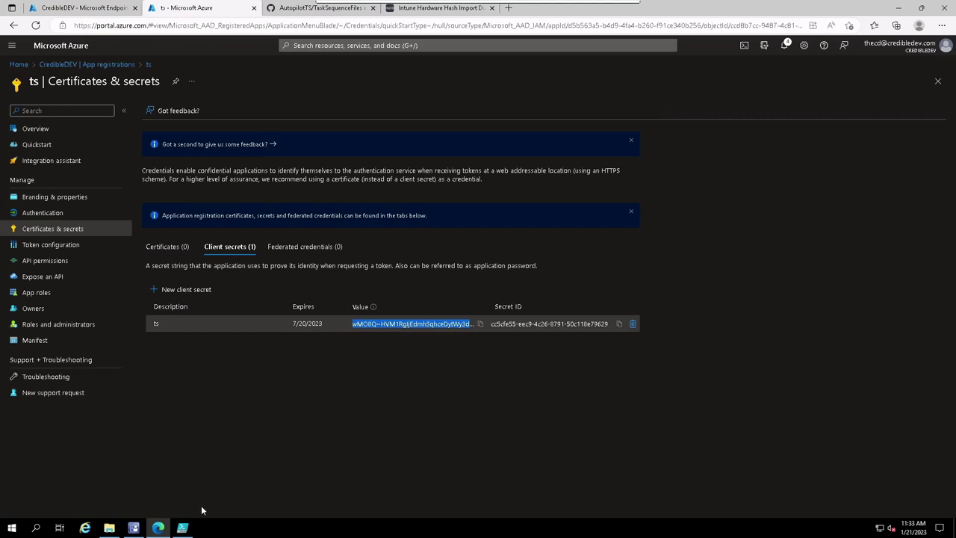
left_click(109, 527)
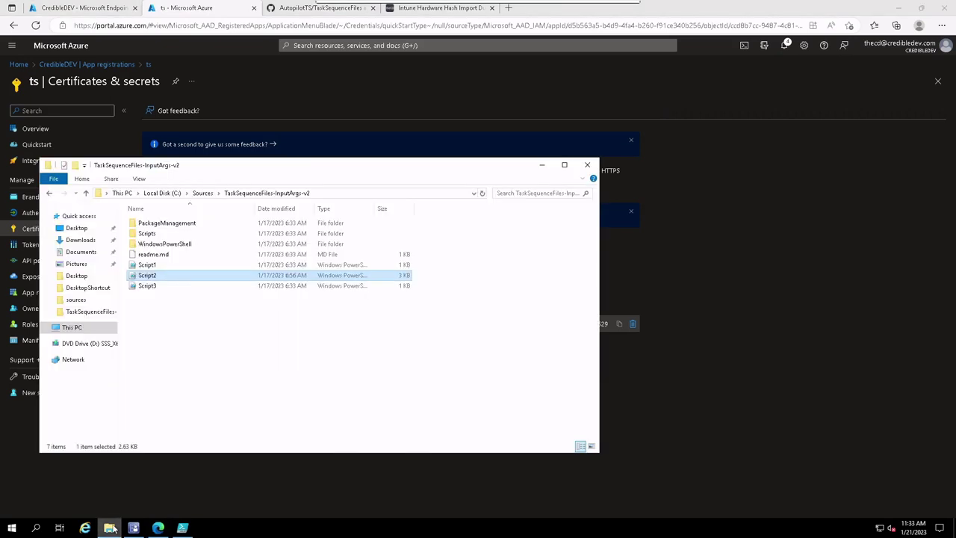
right_click(158, 276)
left_click(171, 311)
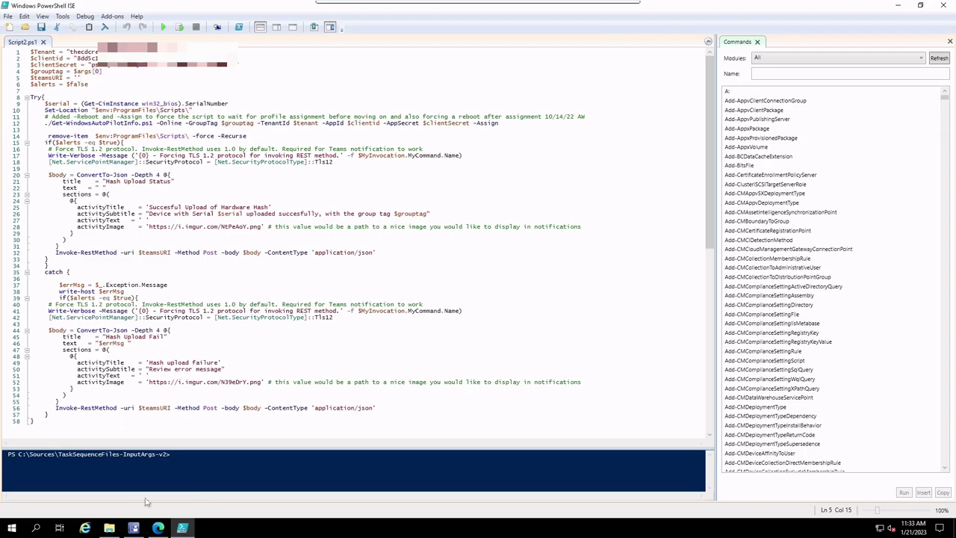
- Check the client secret in the Azure portal and select the $clientSecret value in Script2.ps1 where it belongs
left_click(158, 528)
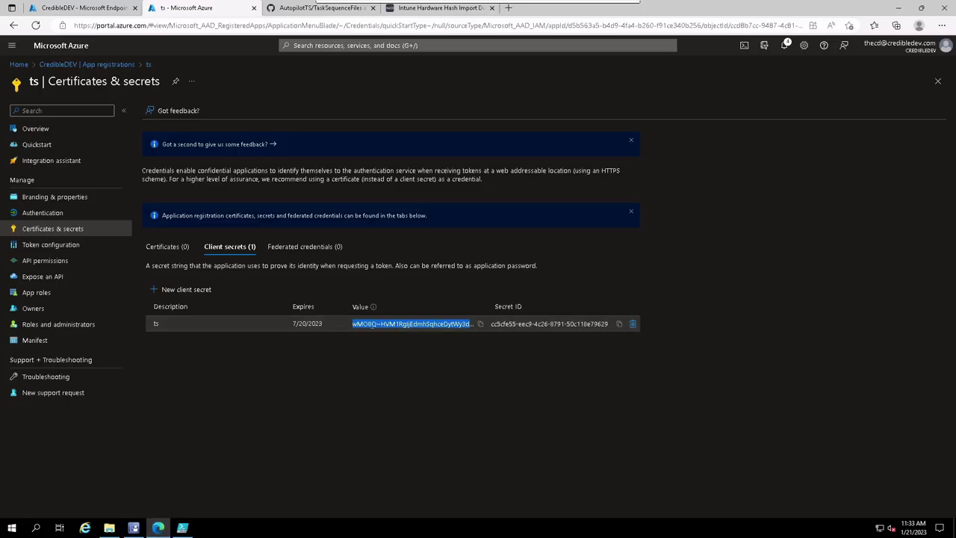
left_click(187, 527)
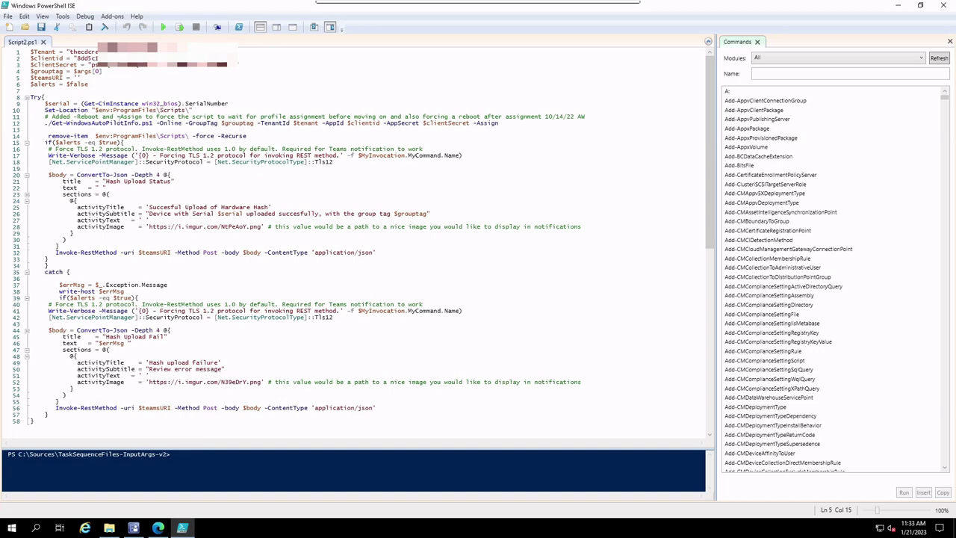
left_click(93, 65)
key("ctrl+v")
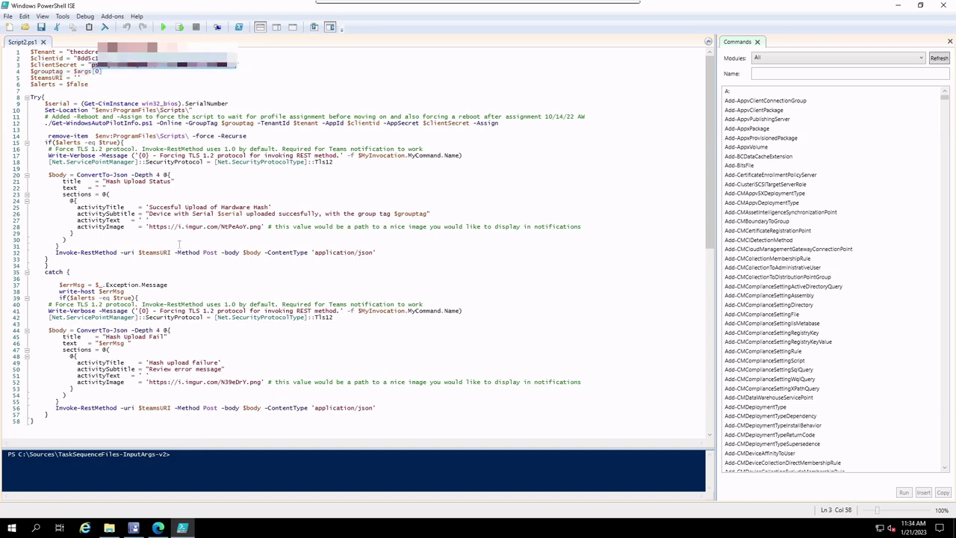
- Copy the ts app's application (client) ID from its overview and select the $clientid value in Script2.ps1
left_click(155, 529)
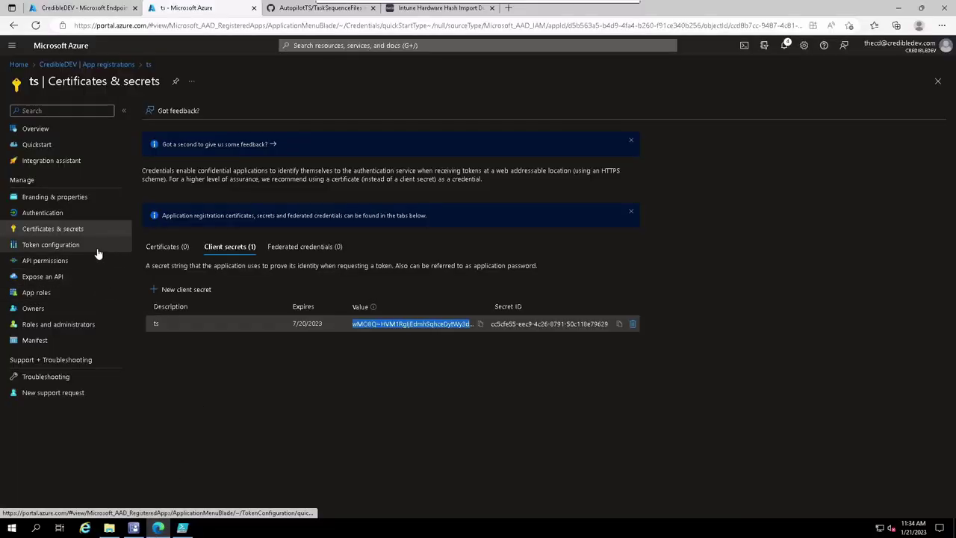
left_click(101, 63)
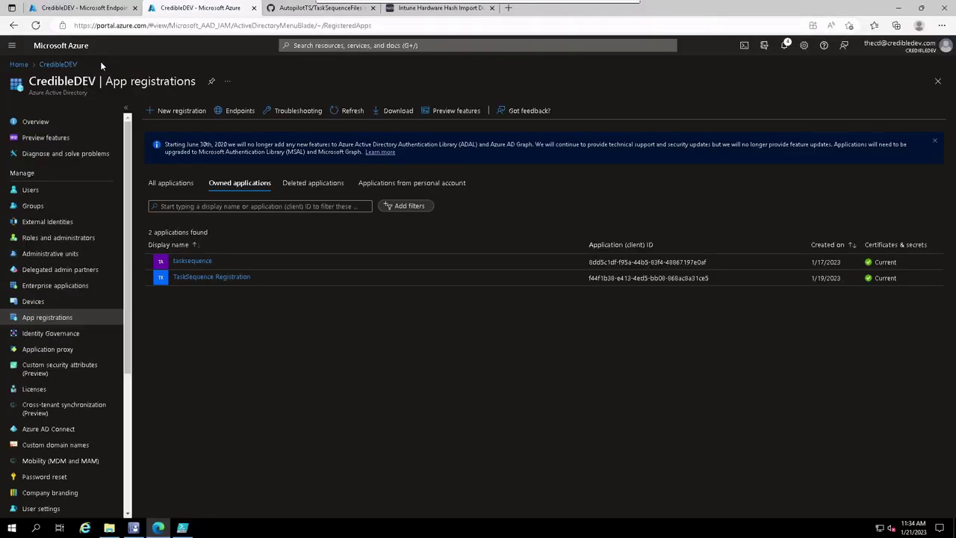
left_click(347, 111)
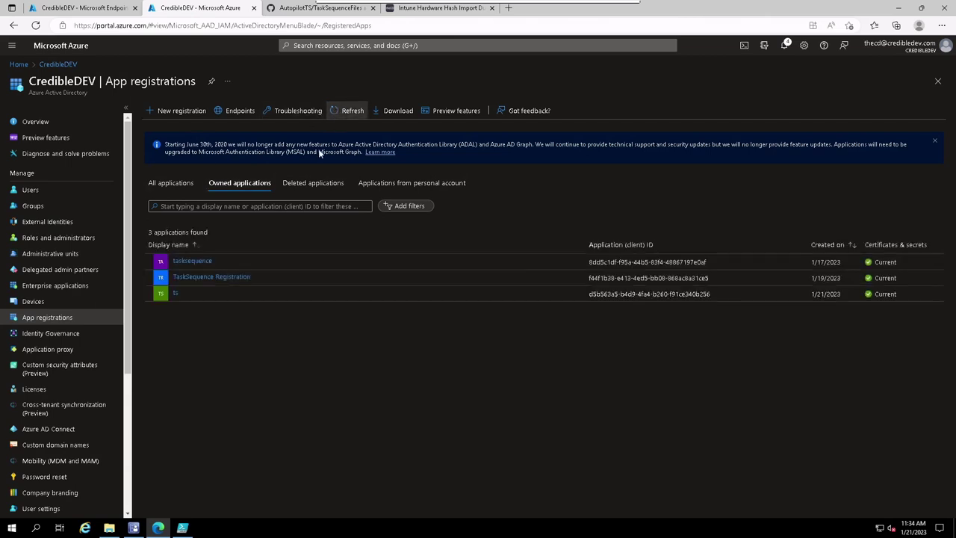
left_click(177, 294)
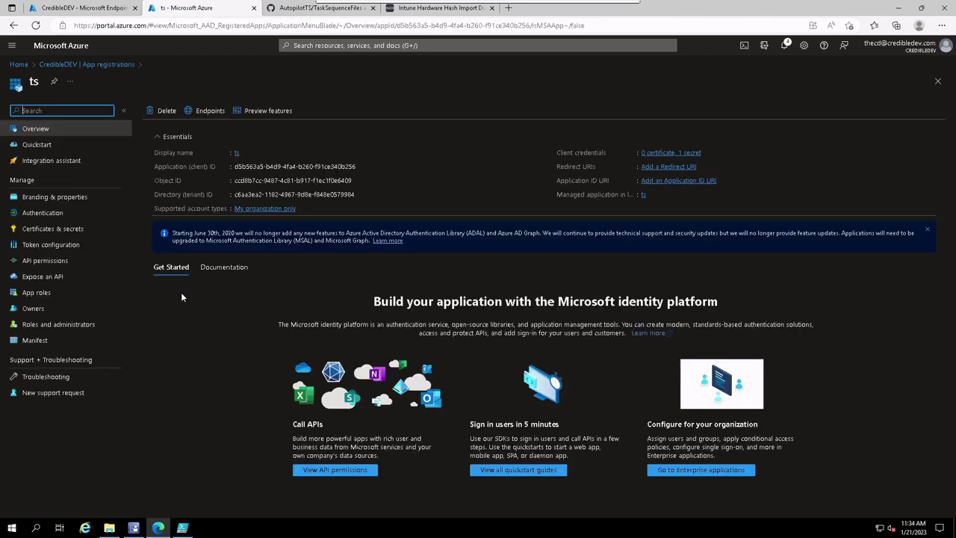
left_click_drag(231, 167, 356, 167)
left_click(361, 167)
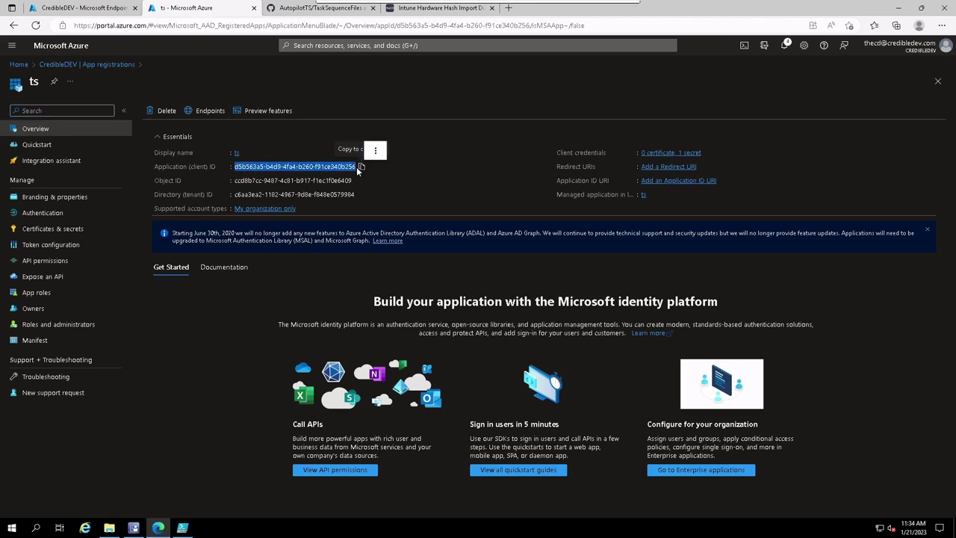
left_click(182, 529)
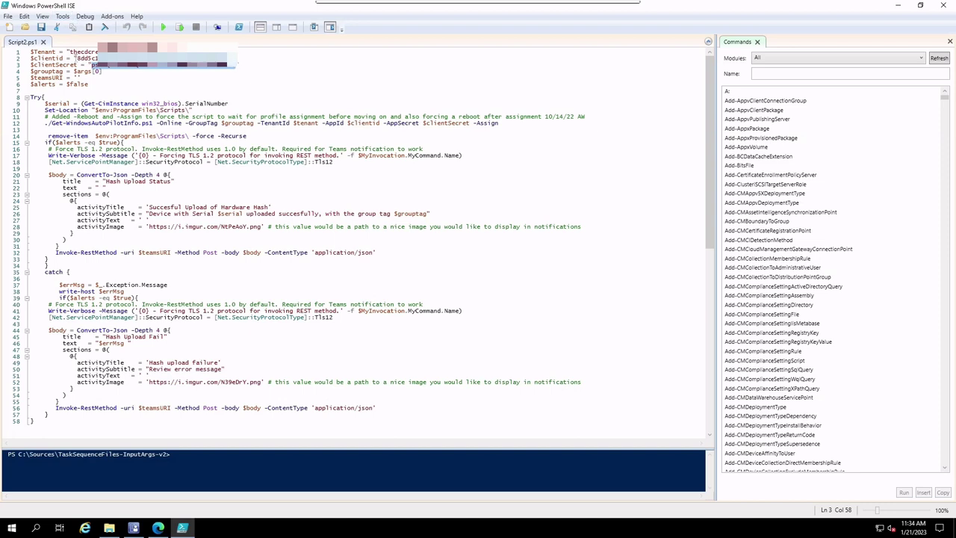
left_click_drag(72, 59, 205, 58)
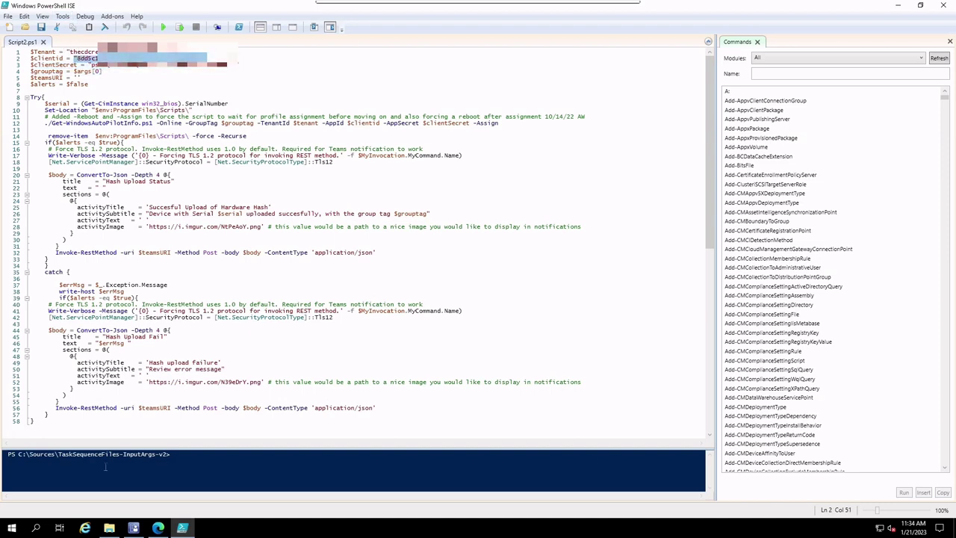
- Return to the Azure portal and open the CredibleDEV tenant overview with its basic information
left_click(156, 532)
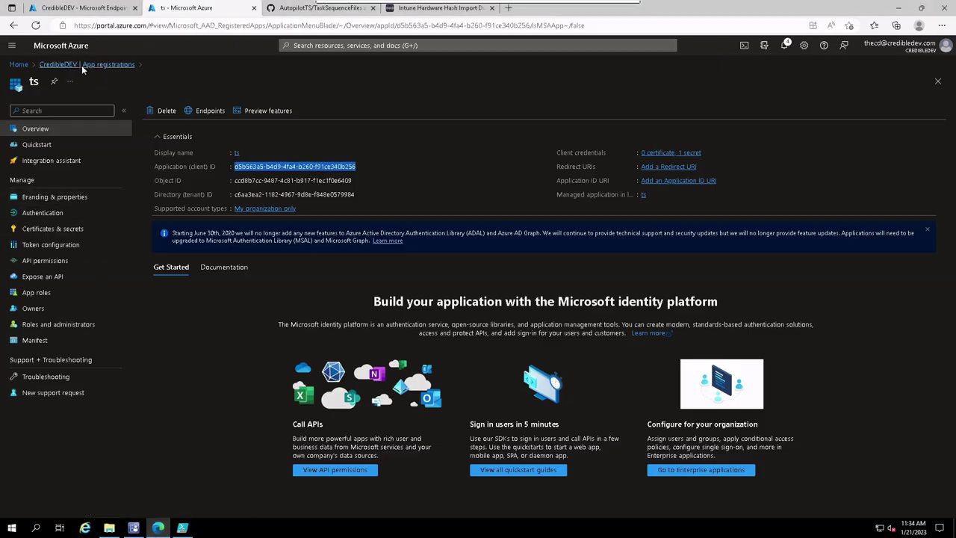
left_click(82, 65)
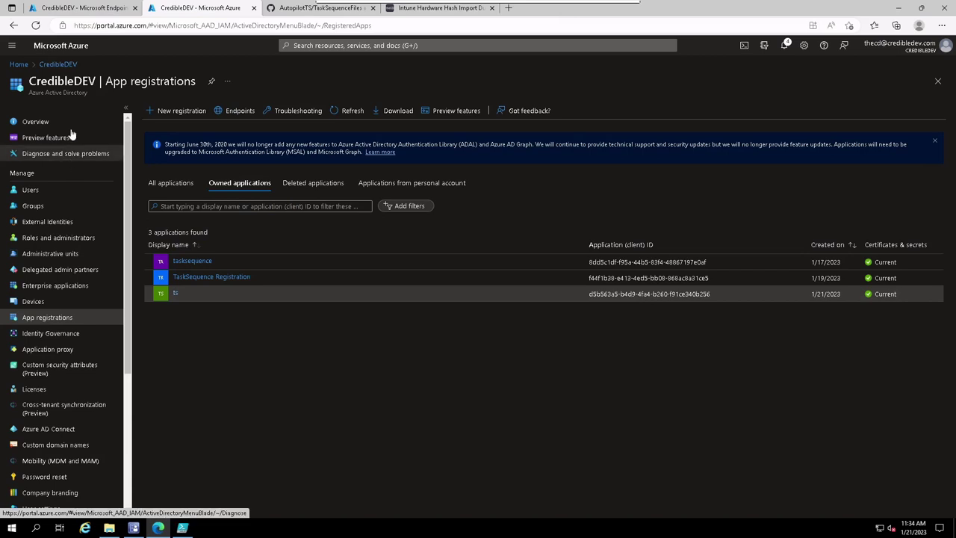
left_click(67, 65)
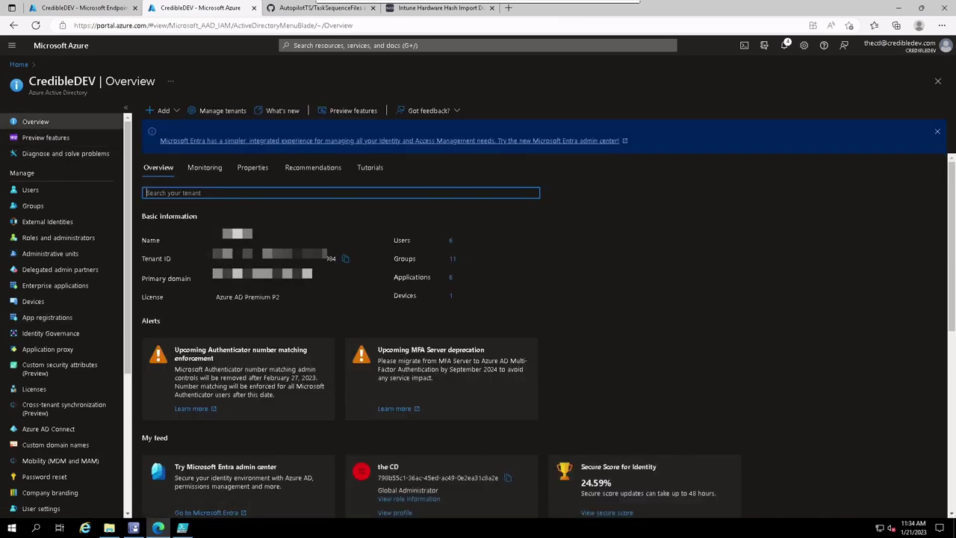
- Select the tenant's primary domain in the Azure portal and return to Script2.ps1 in PowerShell ISE to compare the $Tenant value
left_click_drag(213, 274, 325, 277)
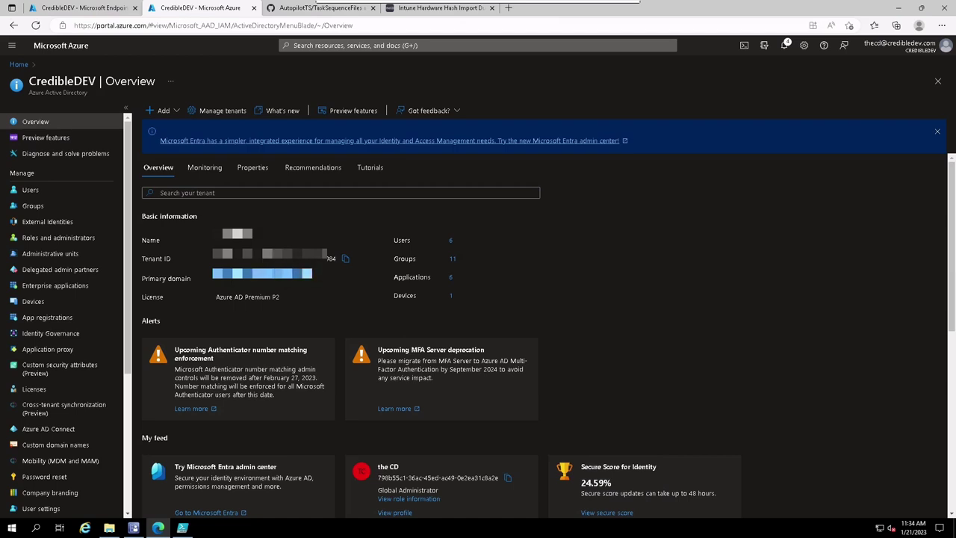
left_click(182, 527)
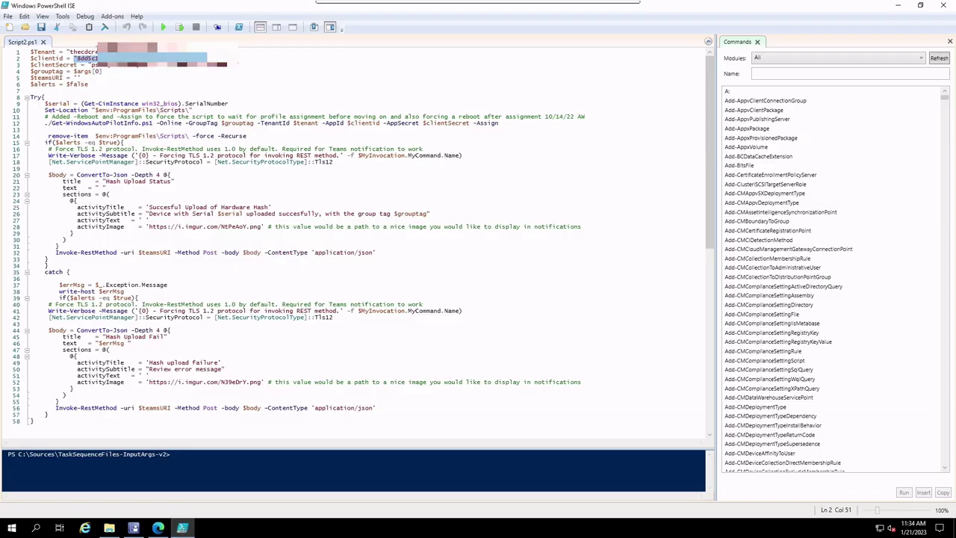
left_click(30, 90)
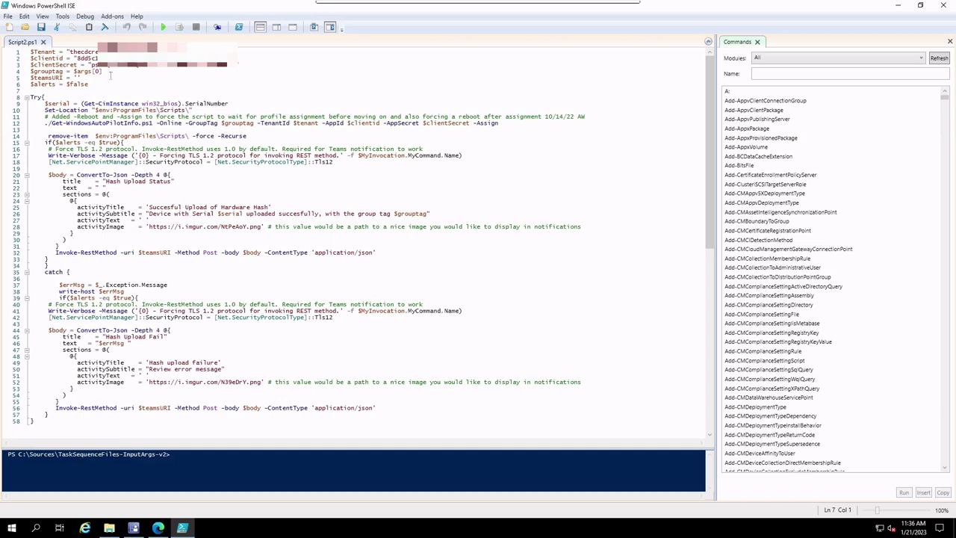
- Examine how Script2.ps1 passes $args[0] as the group tag to Get-WindowsAutoPilotInfo.ps1, along with the -Assign switch
left_click_drag(103, 72, 72, 72)
left_click(118, 123)
left_click_drag(222, 124, 254, 127)
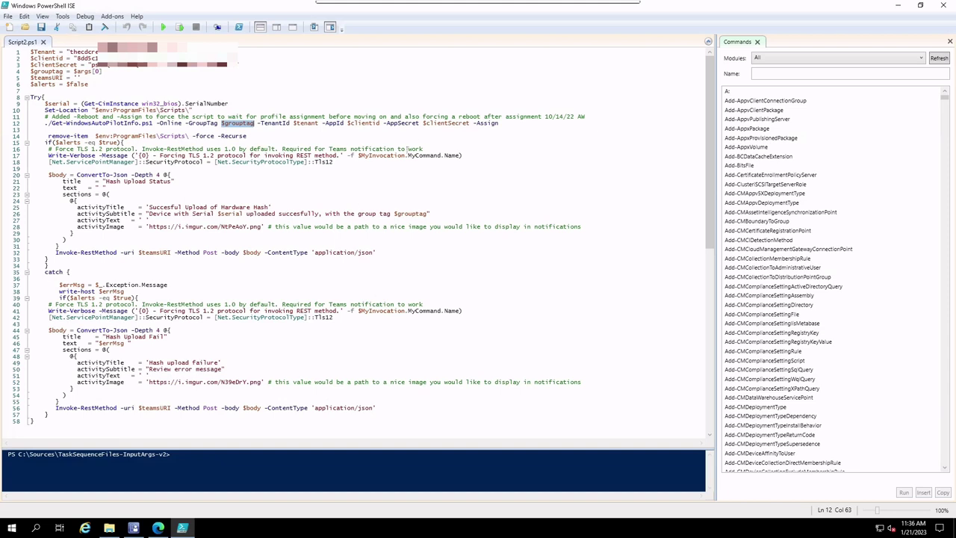
left_click_drag(474, 123, 500, 123)
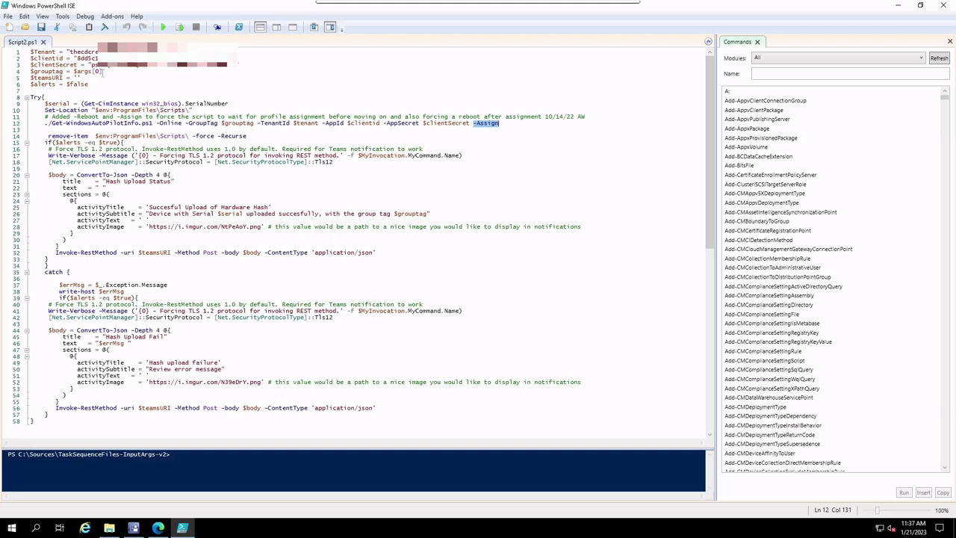
left_click_drag(102, 71, 74, 75)
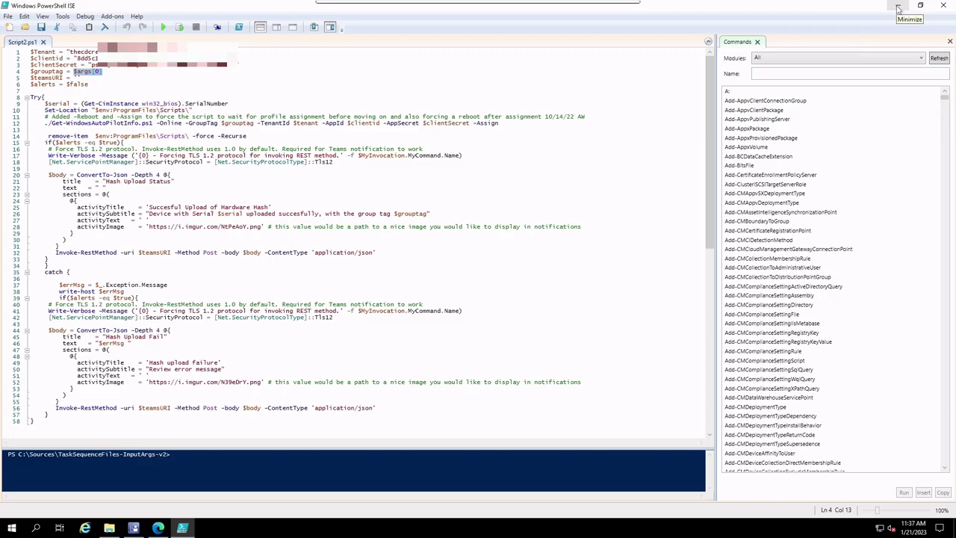
- Switch to Configuration Manager and check the source folder in the AutoPilot package's properties, leaving them unchanged
left_click(898, 9)
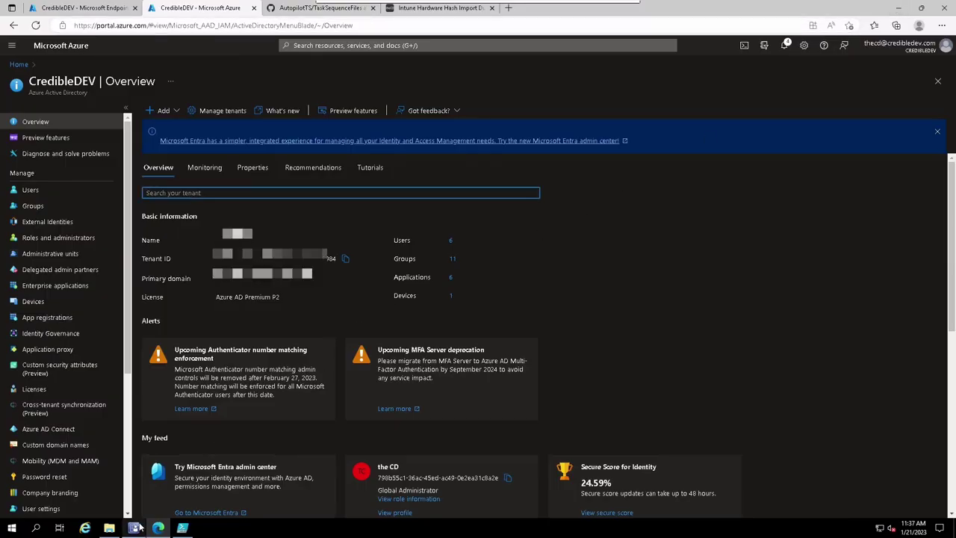
left_click(135, 528)
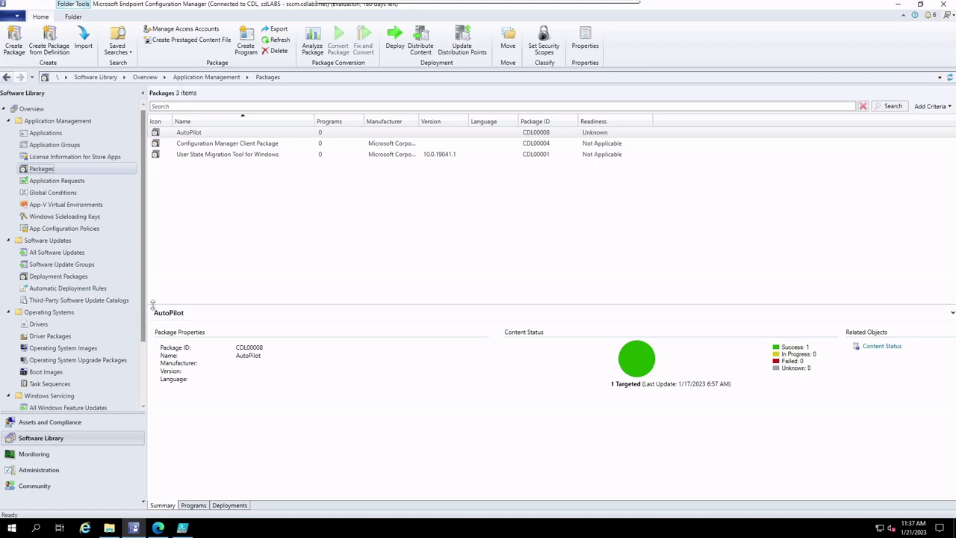
left_click(189, 134)
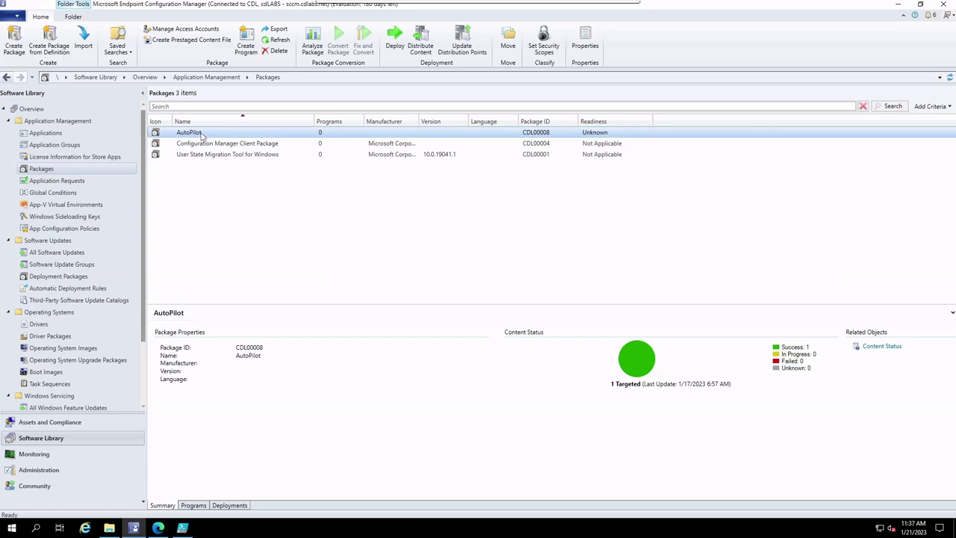
right_click(202, 135)
left_click(313, 323)
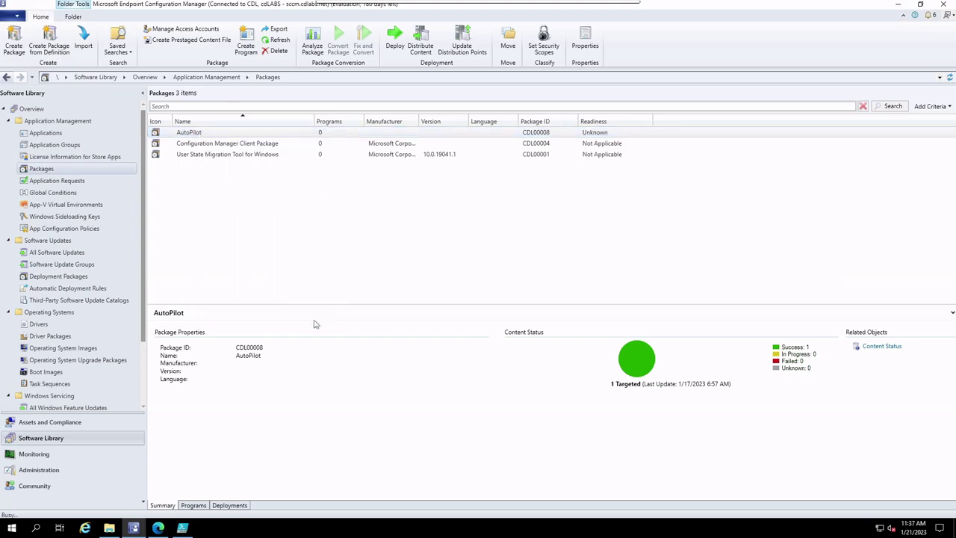
left_click(380, 135)
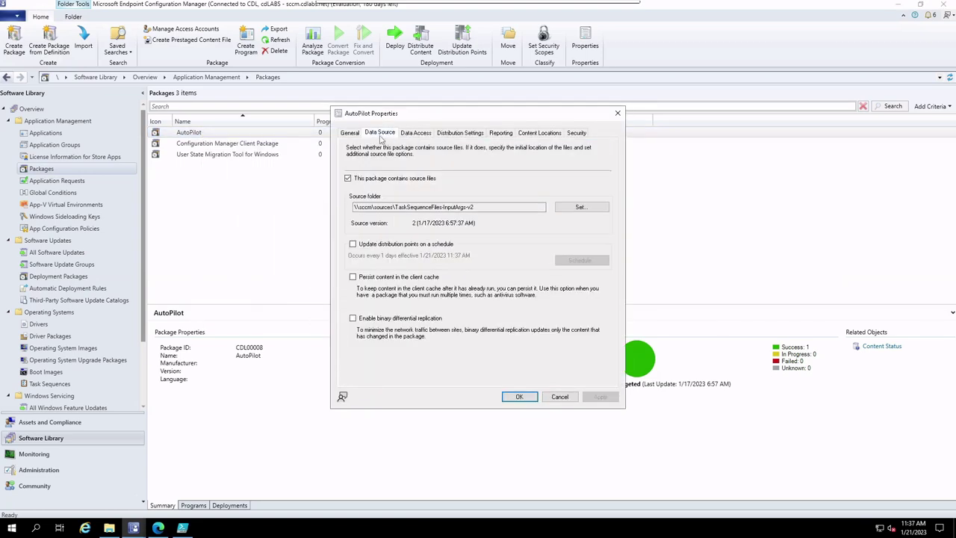
left_click_drag(454, 207, 372, 207)
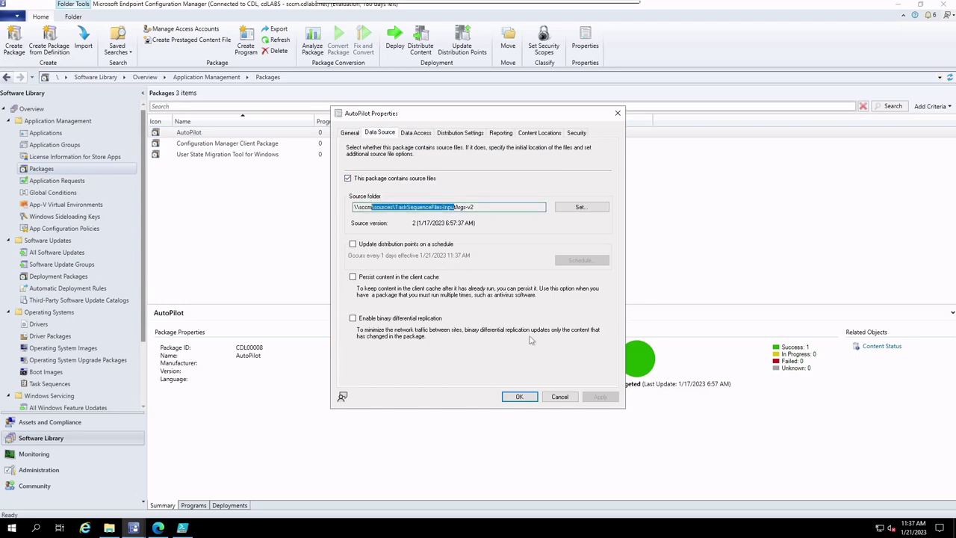
left_click(560, 396)
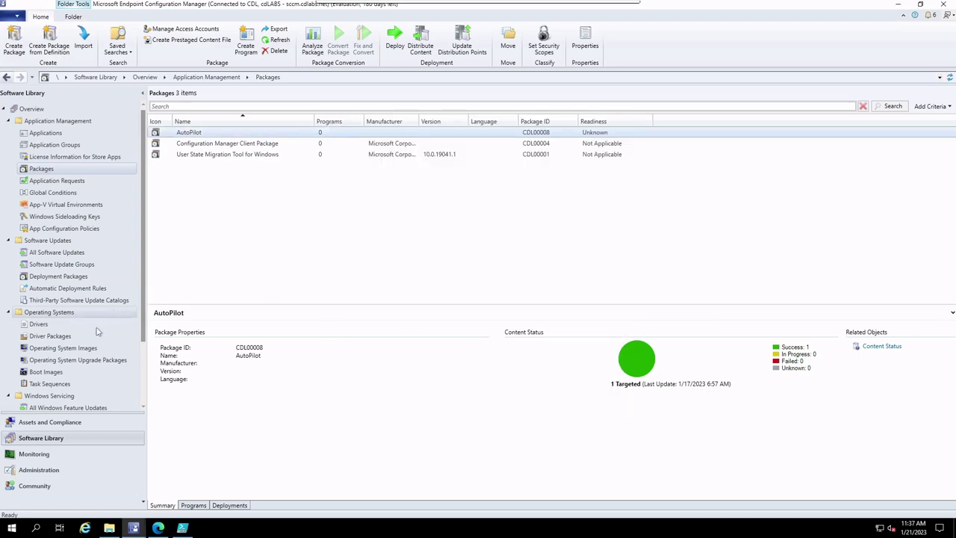
- Open Task Sequence 1 for editing and disable its Apply Network Settings step
left_click(70, 383)
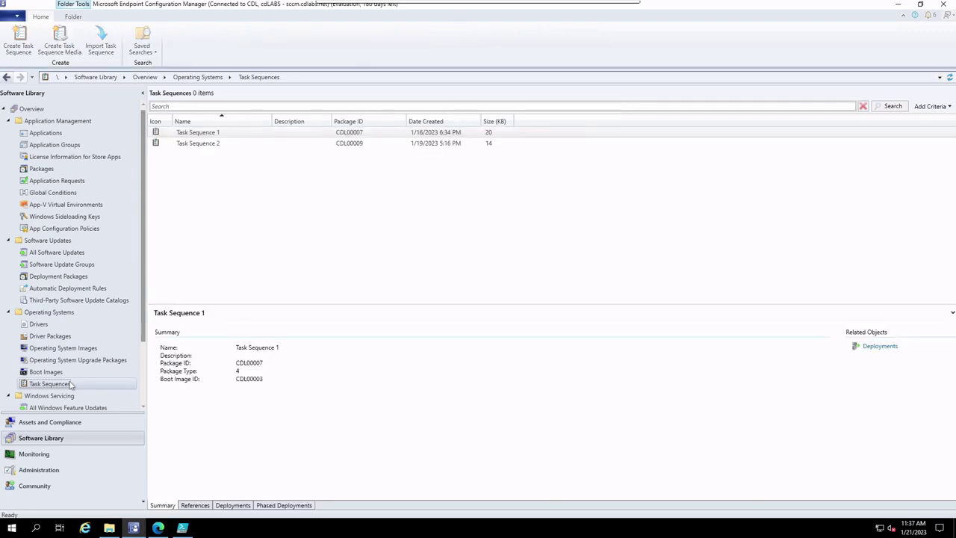
right_click(197, 138)
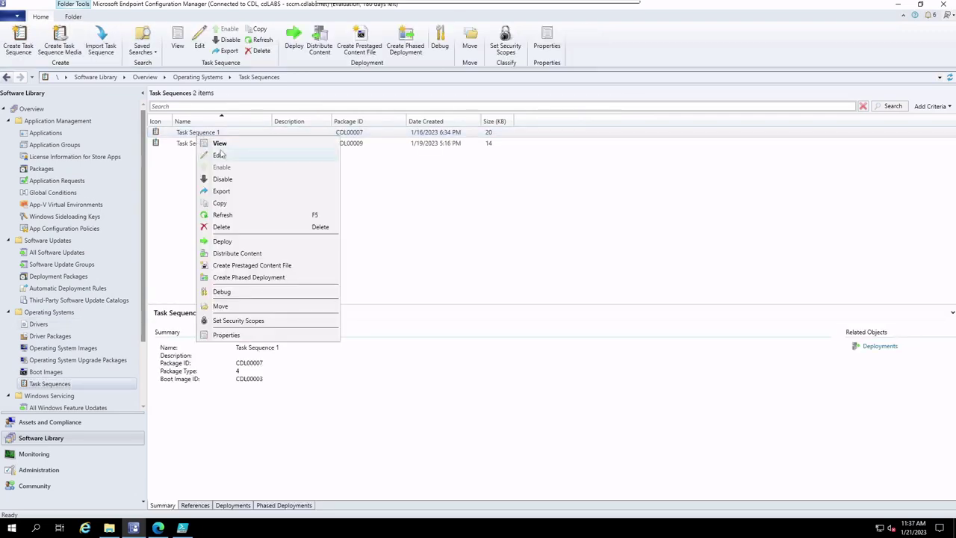
left_click(219, 155)
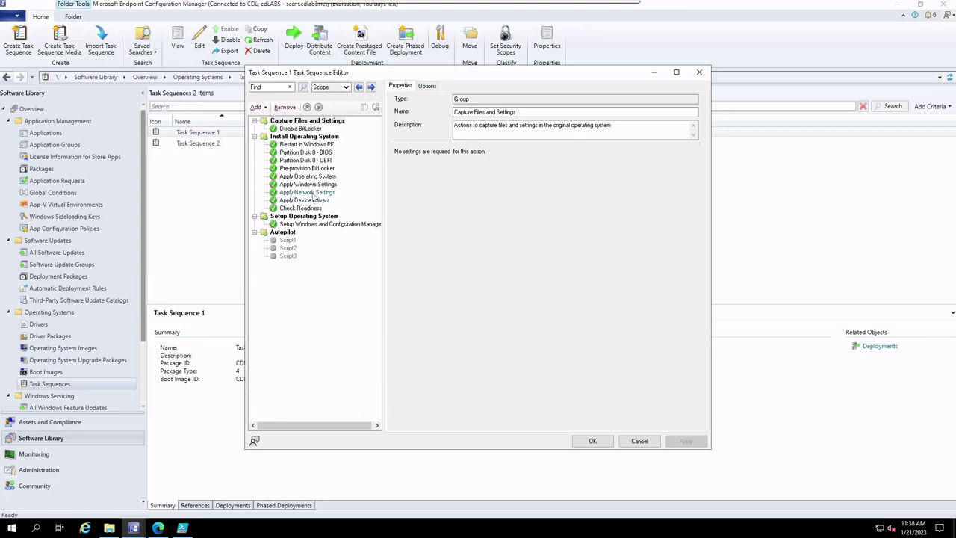
left_click(313, 192)
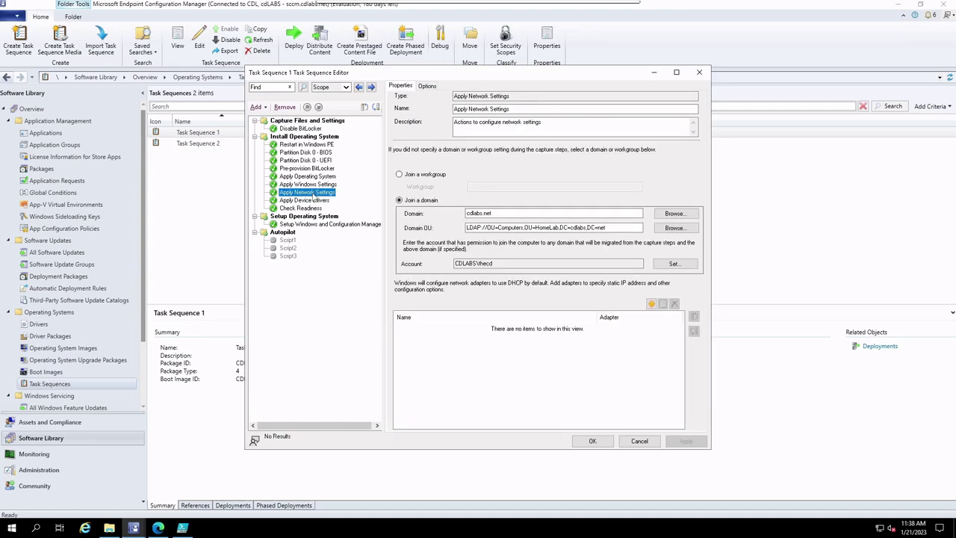
right_click(313, 193)
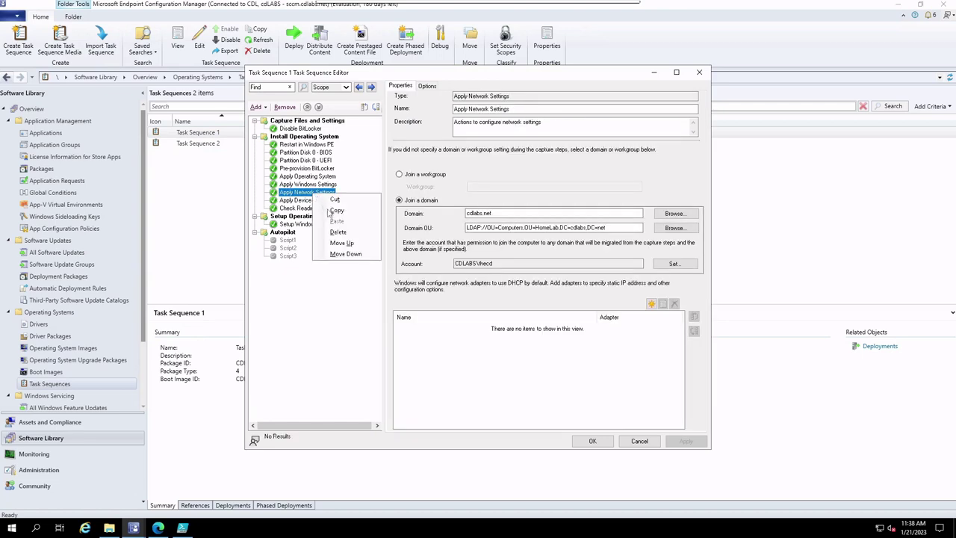
left_click(427, 86)
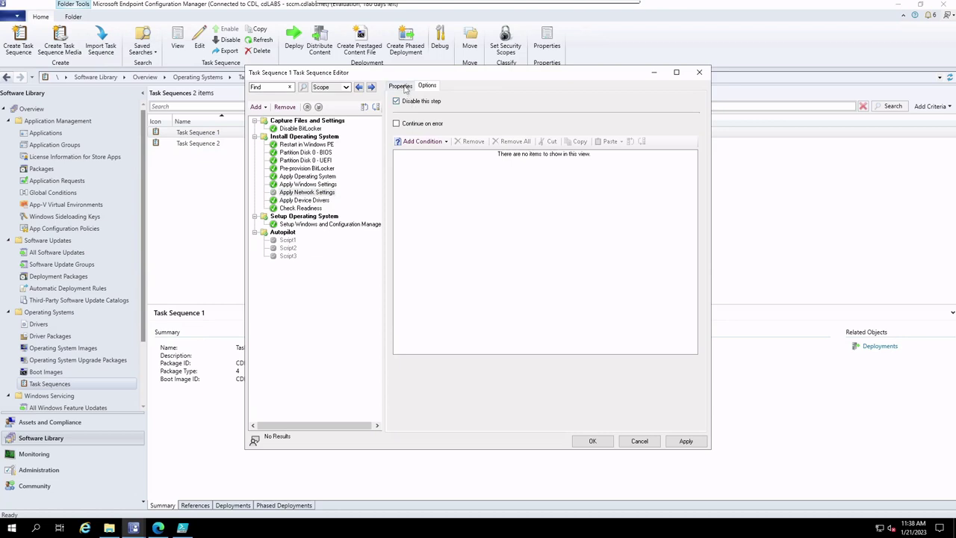
left_click(401, 86)
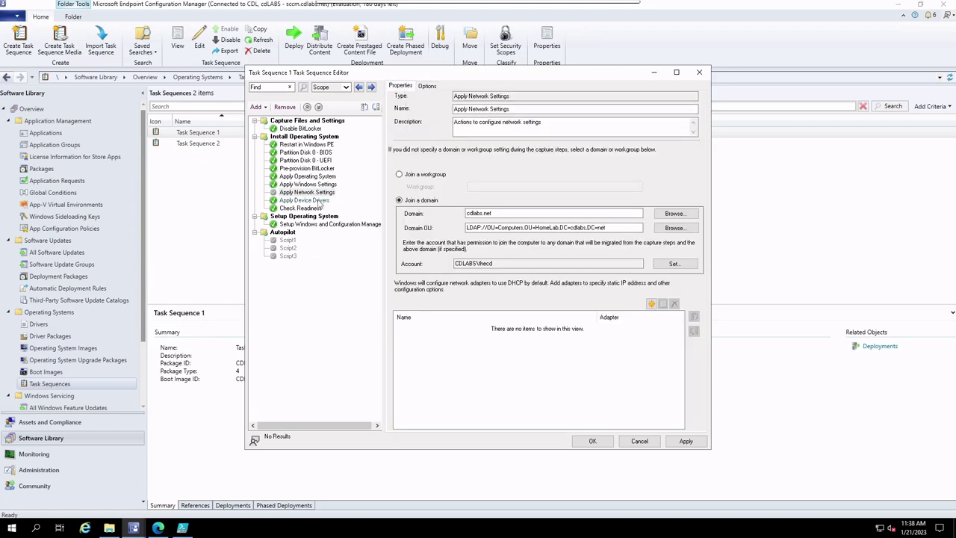
- Examine where the Autopilot scripts sit relative to Setup Windows and Configuration Manager, and locate the Run PowerShell Script step type
left_click(289, 240)
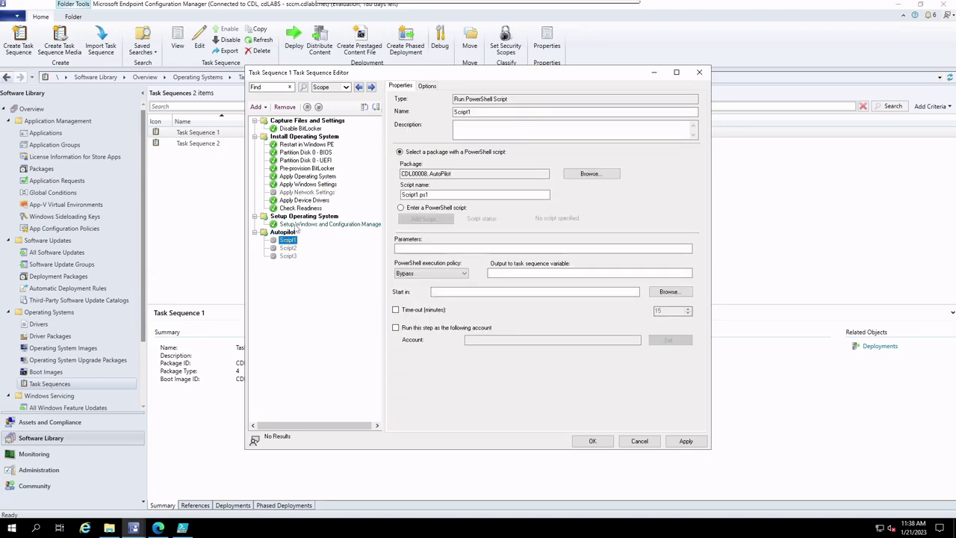
left_click(335, 226)
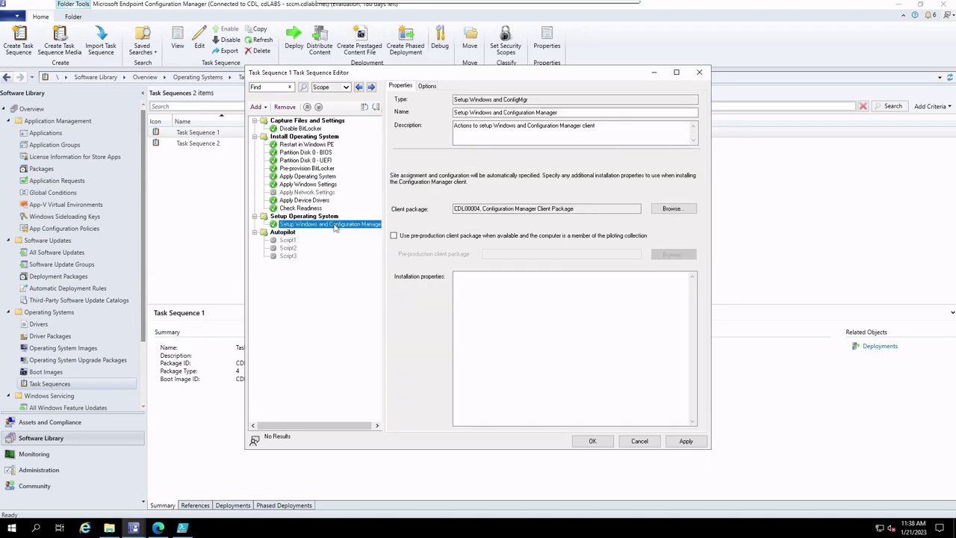
left_click(288, 247)
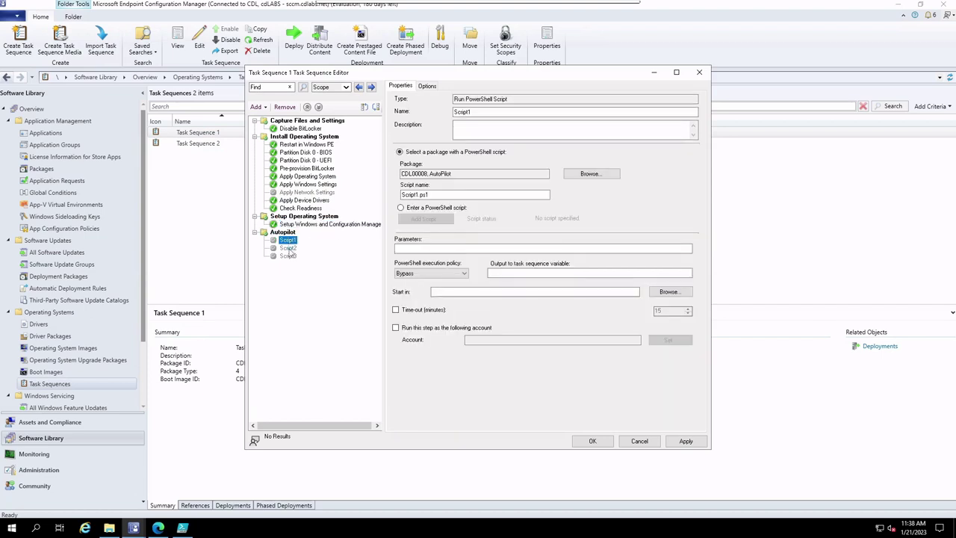
left_click(256, 107)
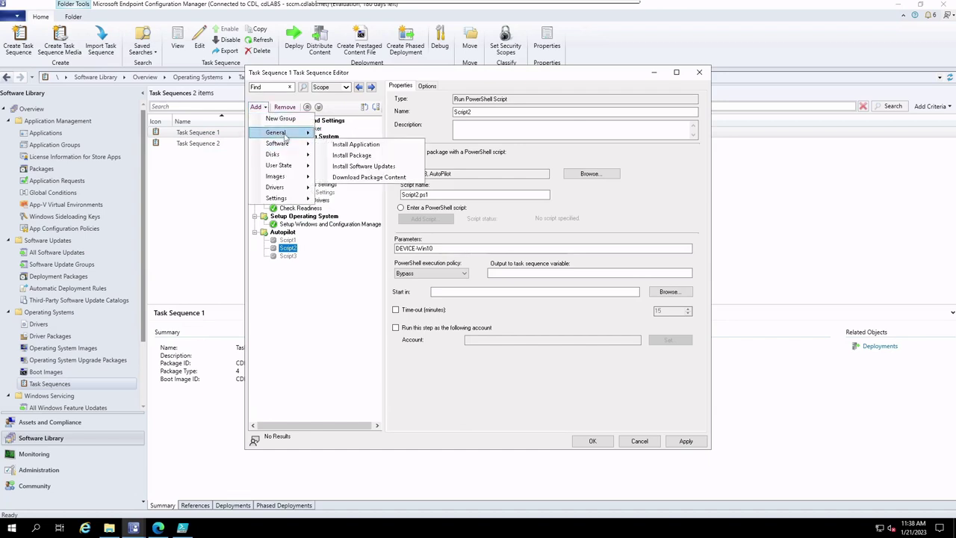
mouse_move(290, 135)
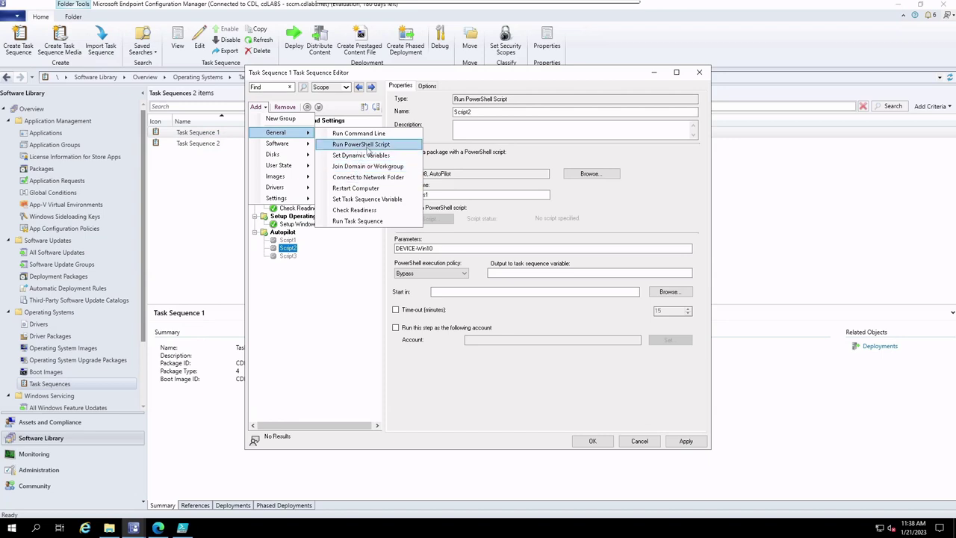
- Review the Script1 step's package, script name, parameters and execution policy in the Autopilot group
left_click(289, 239)
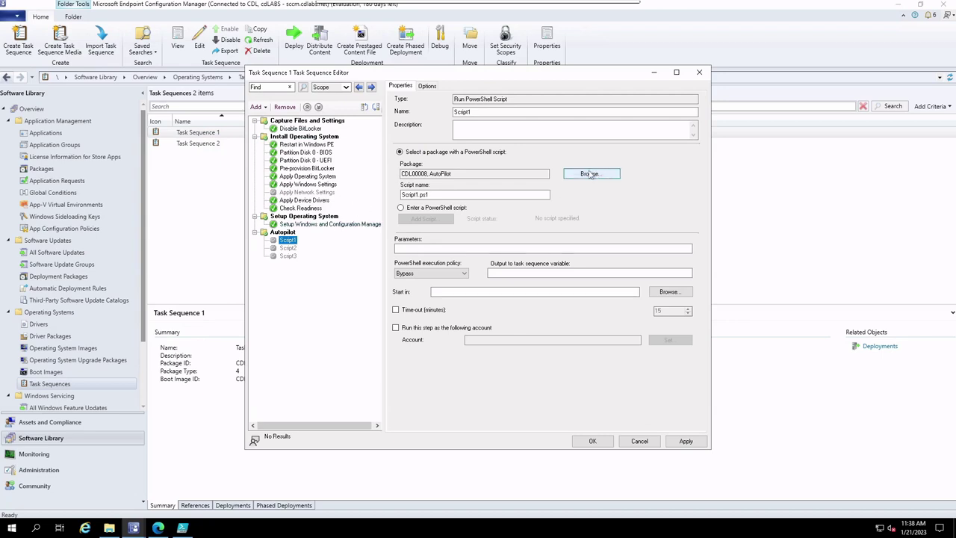
double_click(415, 195)
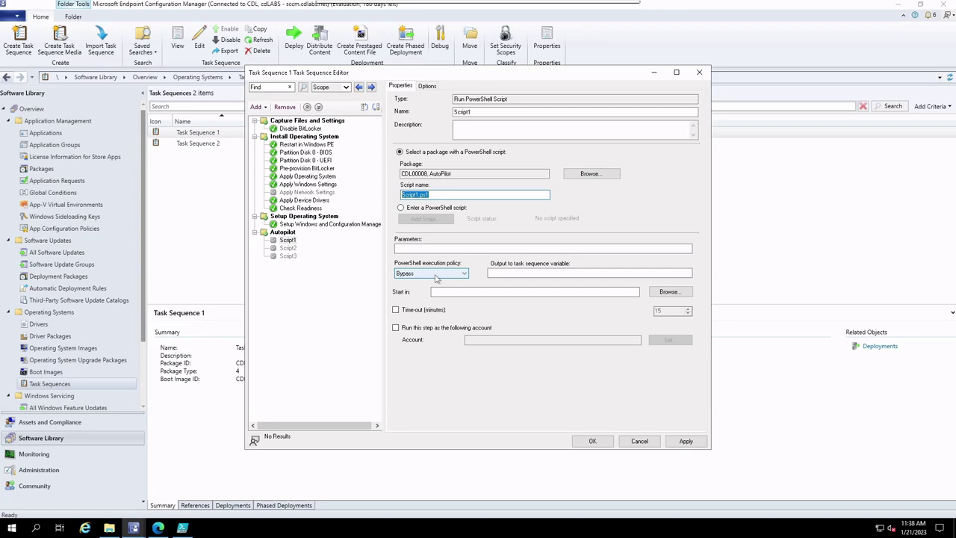
left_click(429, 250)
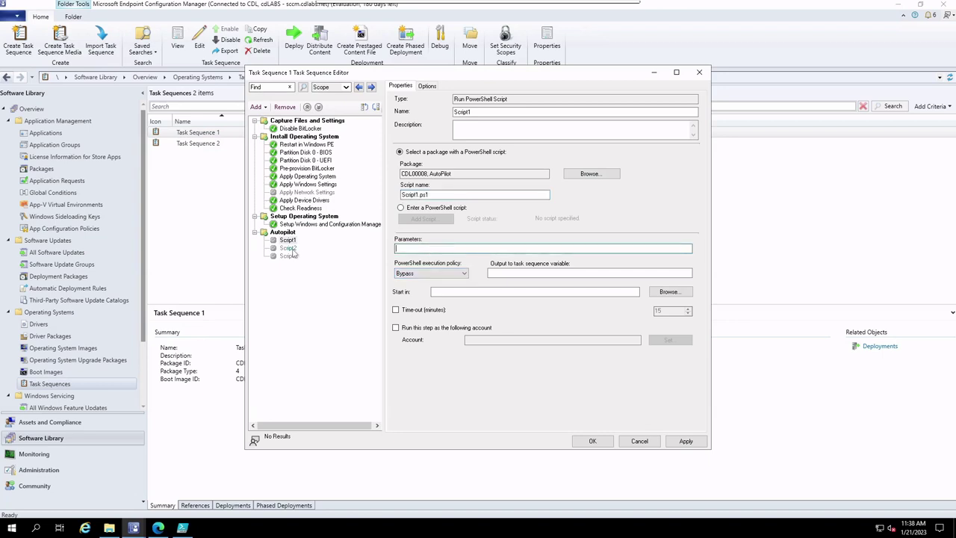
- Review the script names and parameters of the Script2 and Script3 steps in the Autopilot group
left_click(291, 249)
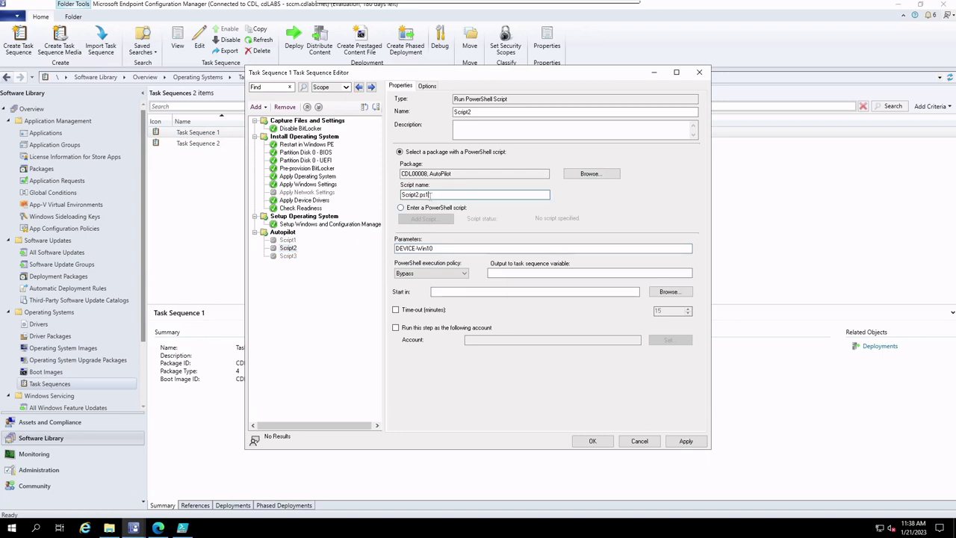
double_click(429, 194)
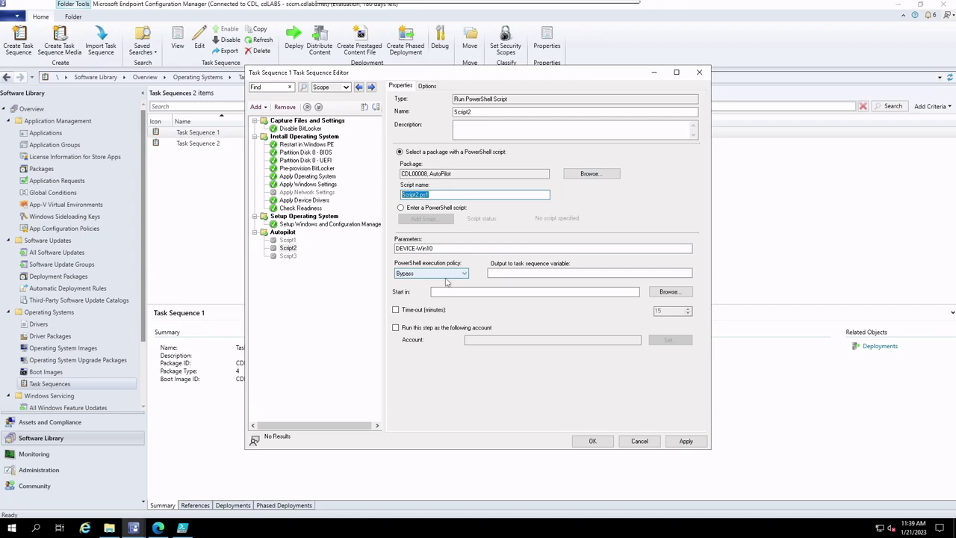
key("Tab")
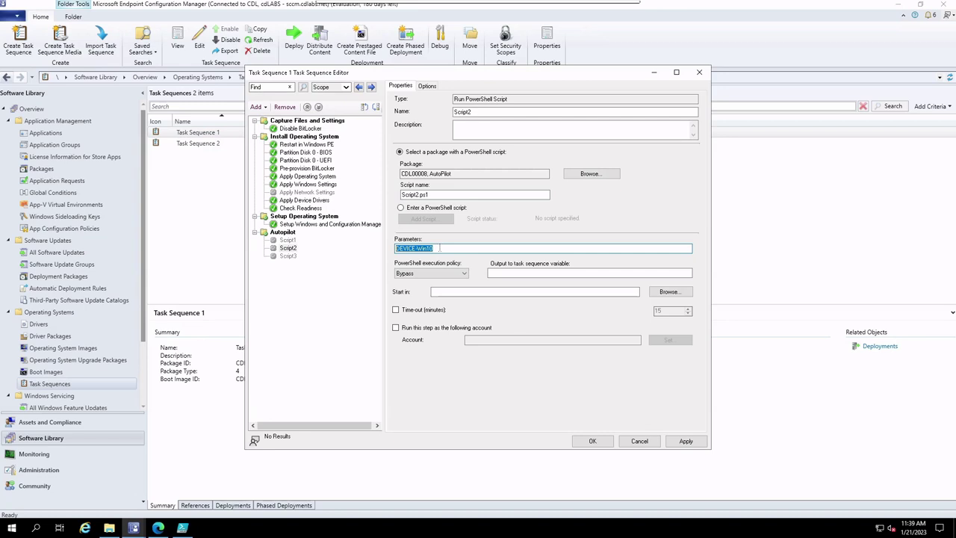
left_click(293, 259)
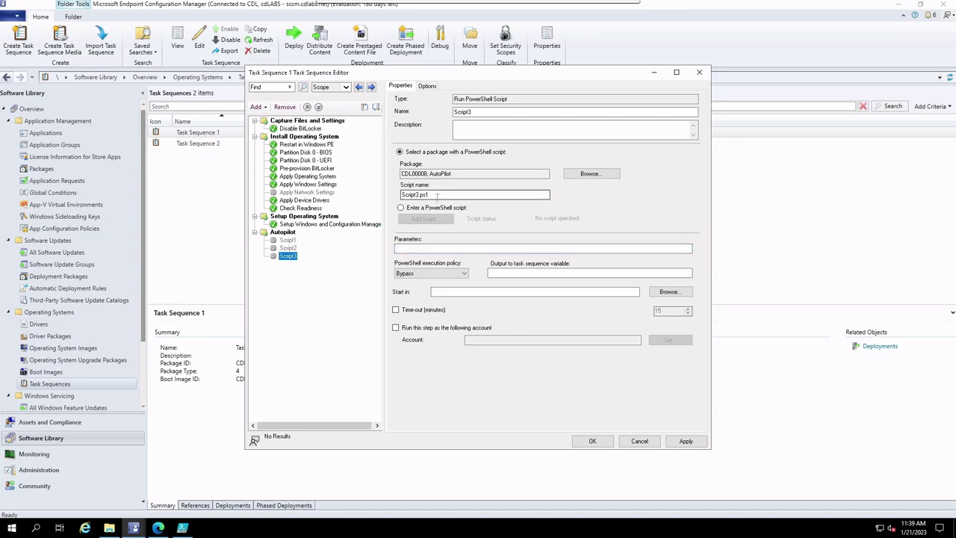
left_click(477, 195)
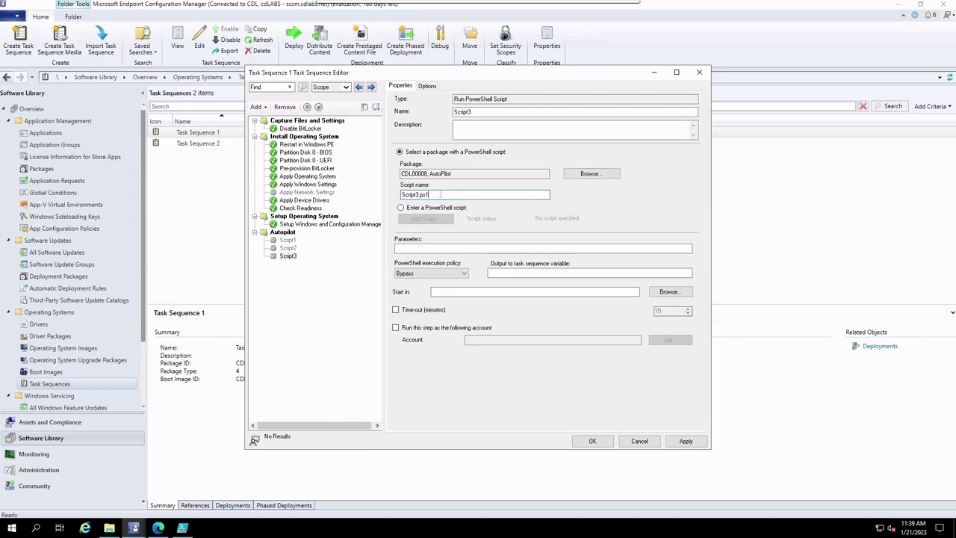